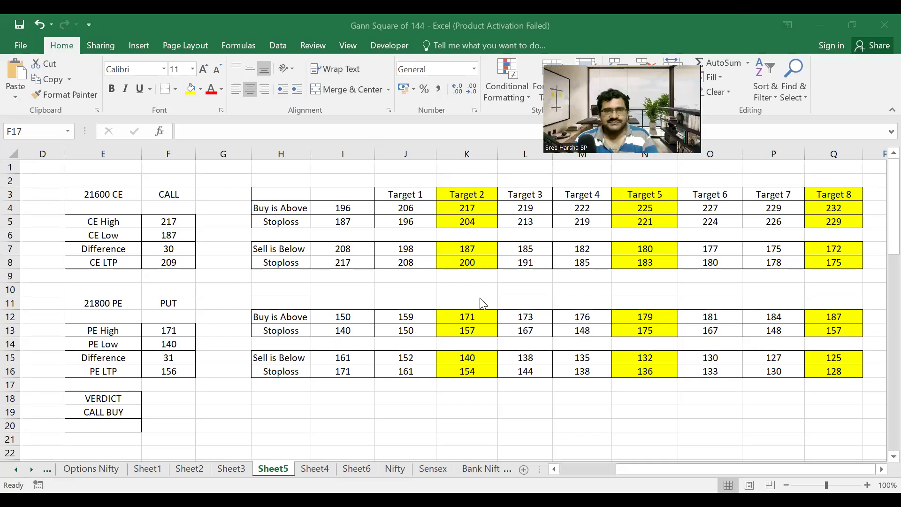
- Switch to the NIFTY 11 JAN 21600 CALL chart in Chrome and circle the opening 5 January candle and the 5m timeframe
key("alt+Tab")
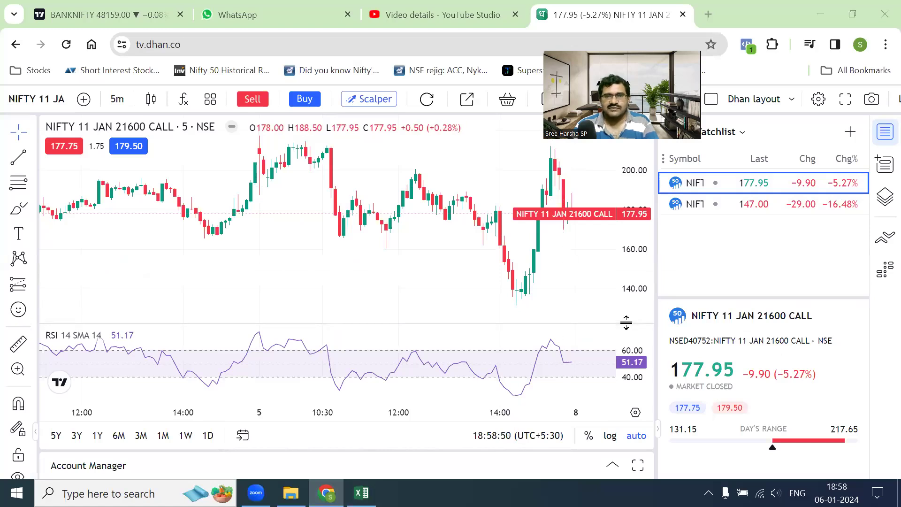
mouse_move(265, 135)
left_mouse_down()
mouse_move(247, 156)
mouse_move(252, 209)
mouse_move(270, 134)
left_mouse_up()
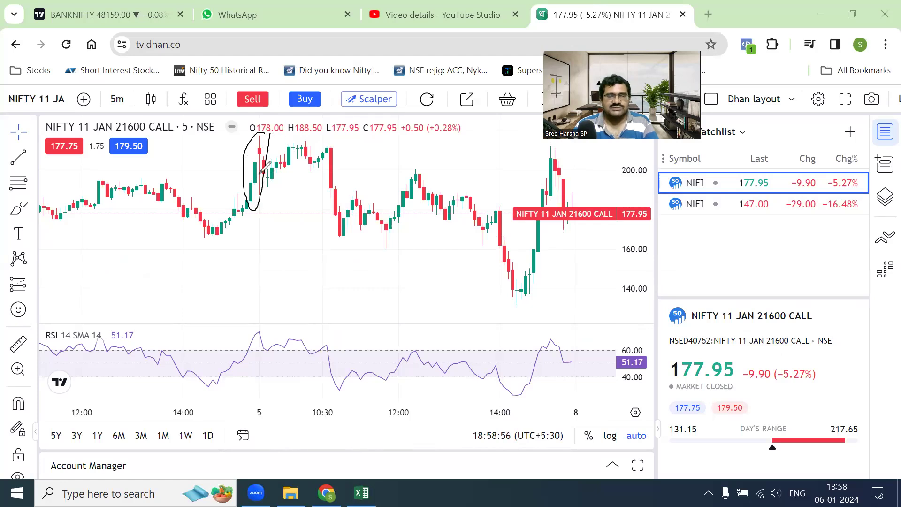
mouse_move(125, 89)
left_mouse_down()
mouse_move(109, 107)
mouse_move(126, 90)
left_mouse_up()
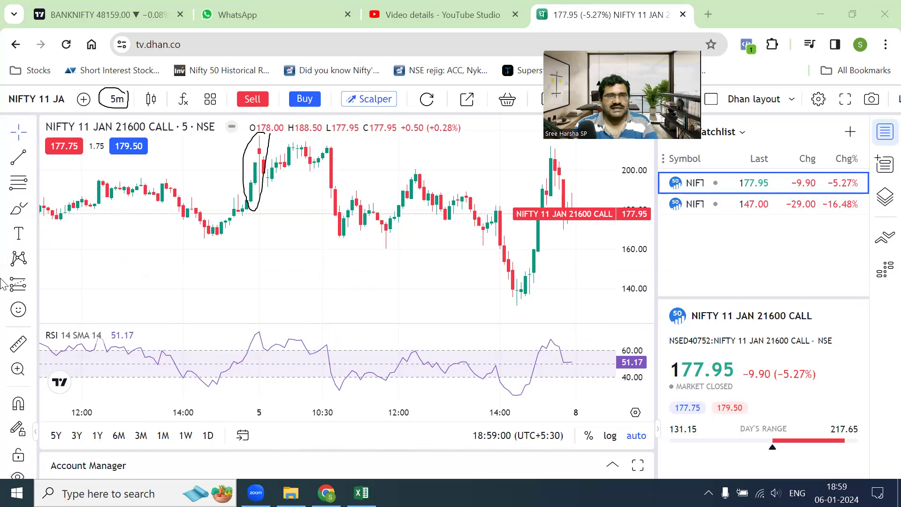
- Draw freehand lines along the low and high of the opening 5 January candle on the 21600 CALL chart
mouse_move(254, 199)
left_mouse_down()
mouse_move(289, 191)
mouse_move(439, 201)
left_mouse_up()
left_click_drag(246, 137, 341, 136)
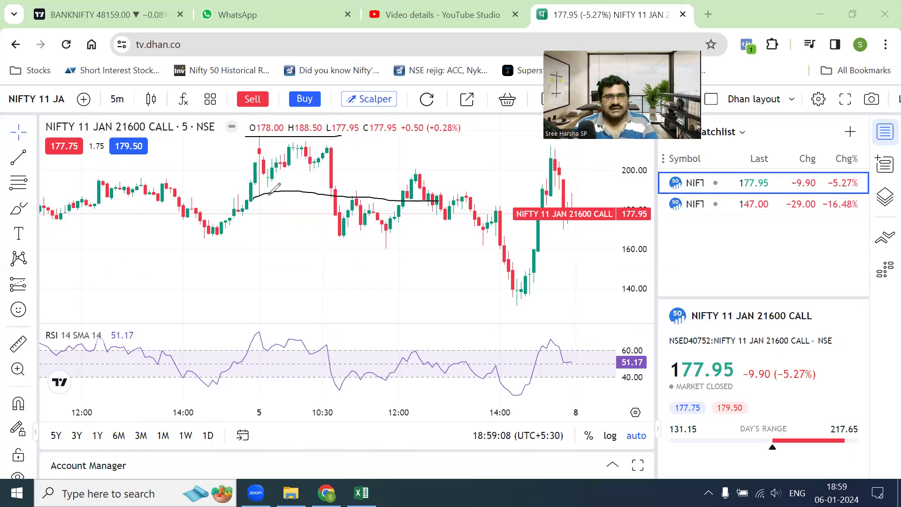
left_click_drag(280, 244, 272, 193)
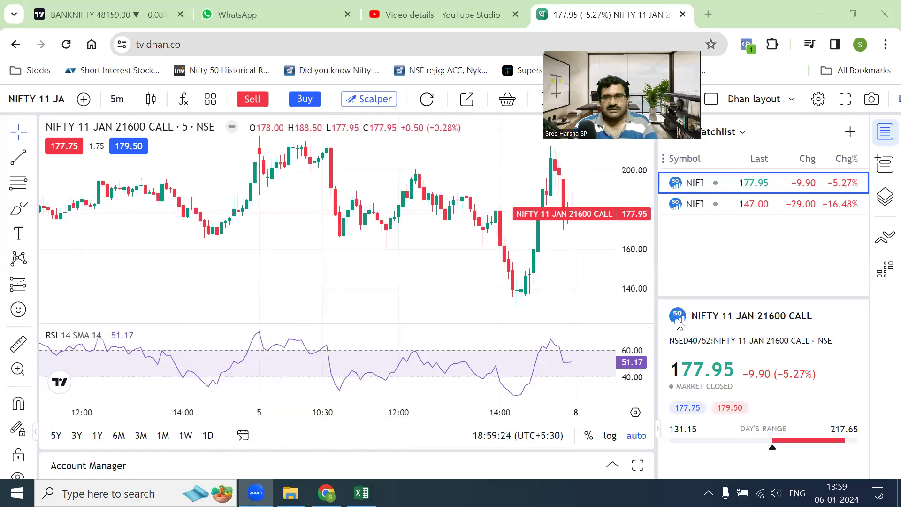
- Annotate the 21600 CALL chart with a buy level line, a stoploss labelled SL and a 206 target line, and clear the marks
left_click_drag(241, 180, 330, 177)
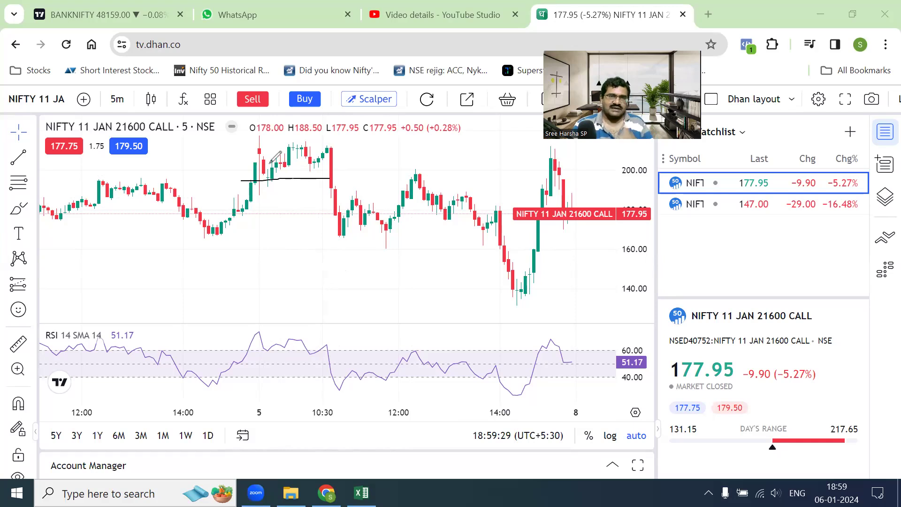
mouse_move(252, 199)
left_mouse_down()
mouse_move(268, 199)
mouse_move(255, 242)
mouse_move(283, 238)
left_mouse_up()
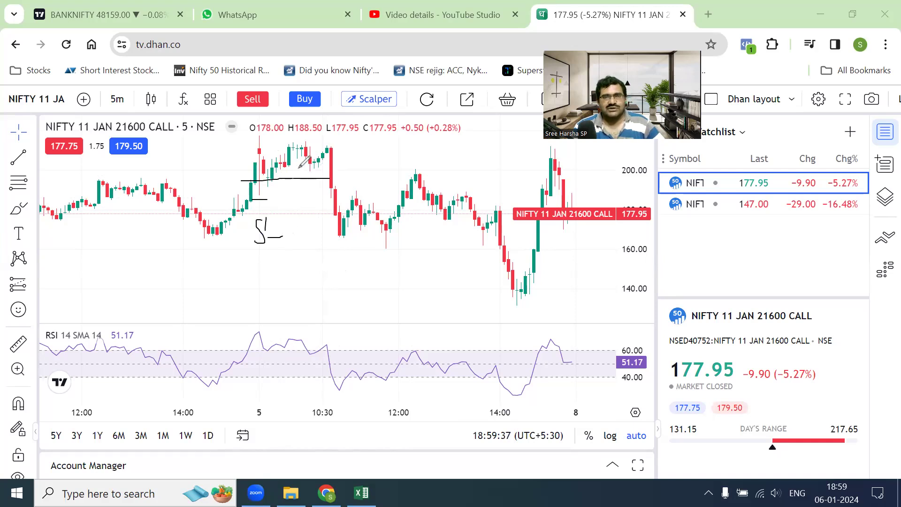
mouse_move(271, 161)
left_mouse_down()
mouse_move(327, 151)
mouse_move(360, 170)
mouse_move(375, 149)
mouse_move(369, 163)
left_mouse_up()
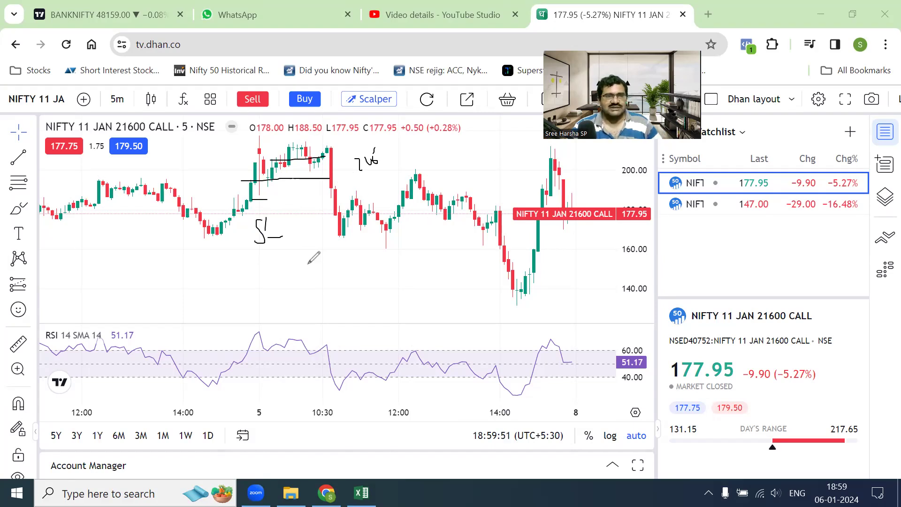
key("Escape")
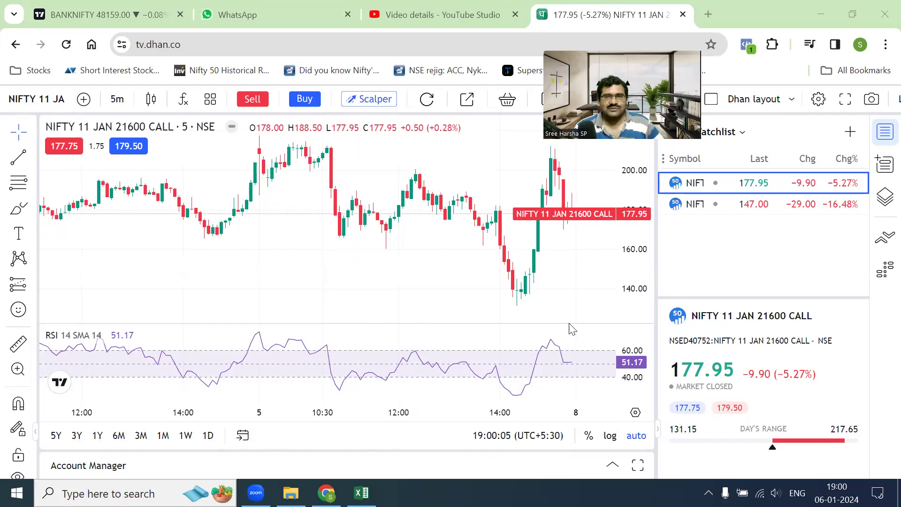
- Redraw the opening candle's low and high levels on the 21600 CALL chart and erase the annotations
left_click_drag(247, 194, 360, 194)
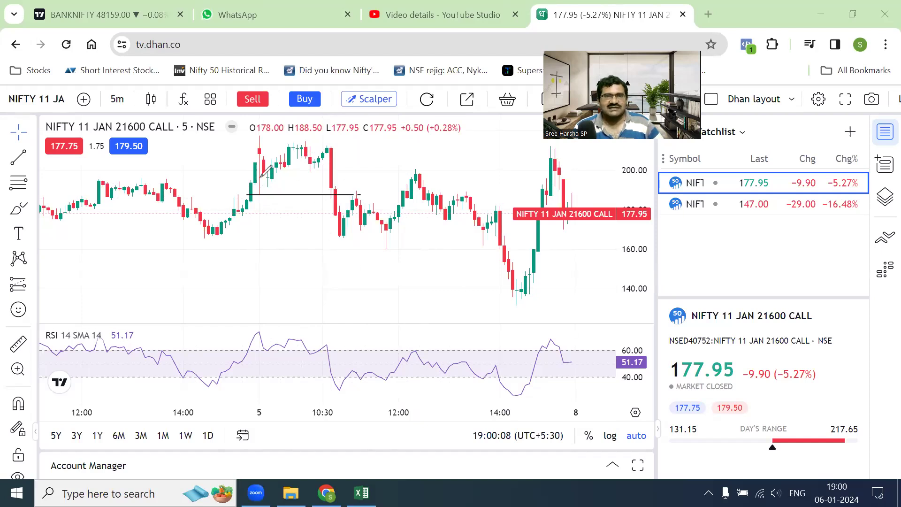
left_click_drag(241, 139, 291, 135)
left_click_drag(358, 135, 380, 134)
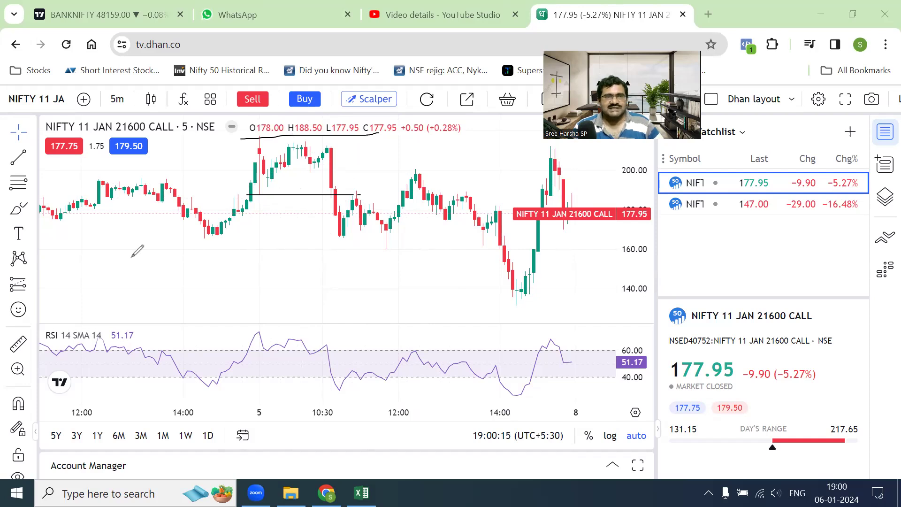
key("e")
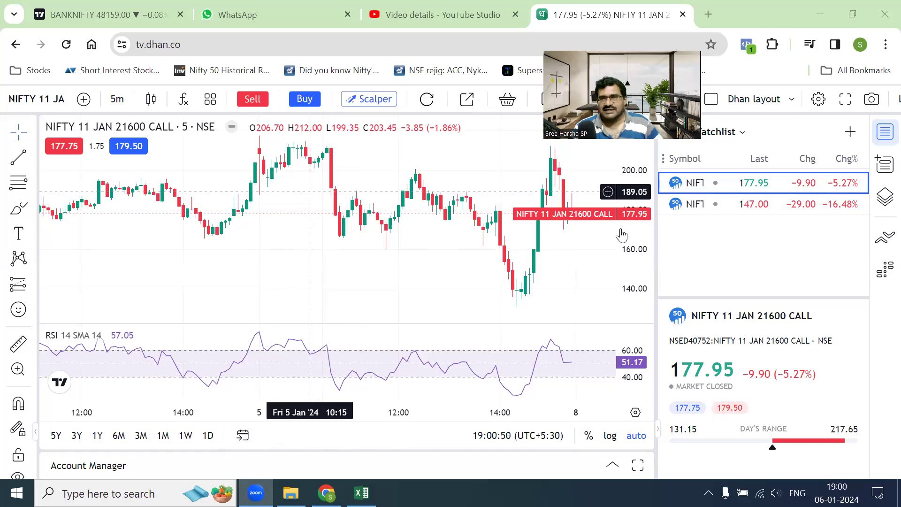
- Open the NIFTY 11 JAN 21800 PUT chart and draw lines along the low and high of its opening 5 January candle
left_click(775, 203)
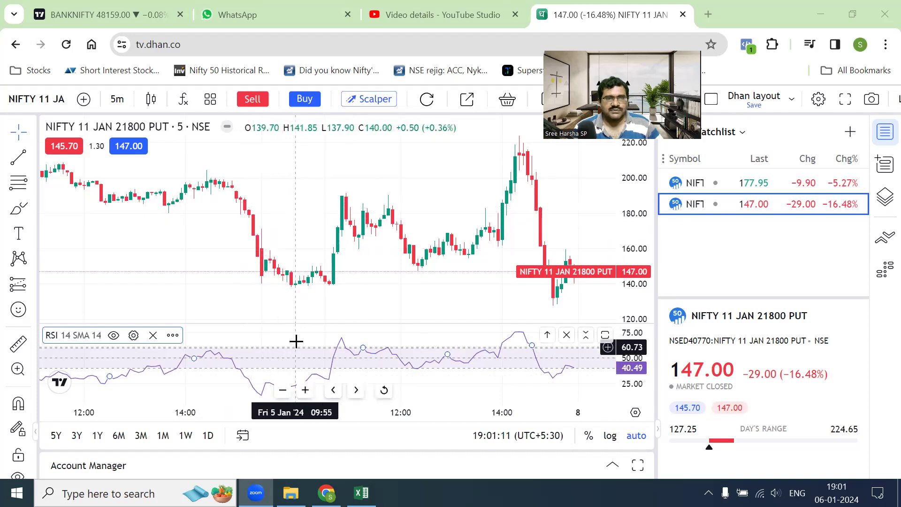
scroll(296, 341, "right", 2)
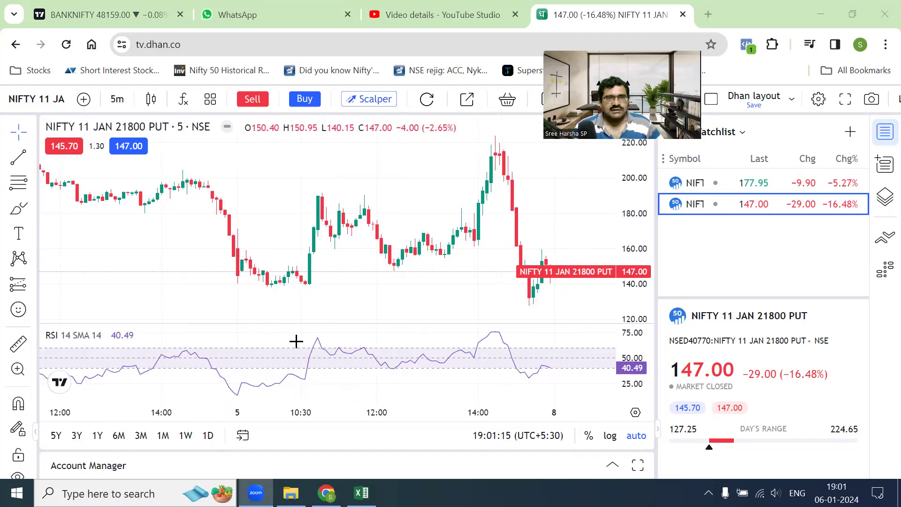
left_click_drag(259, 283, 364, 283)
left_click_drag(212, 282, 285, 282)
left_click_drag(187, 231, 420, 230)
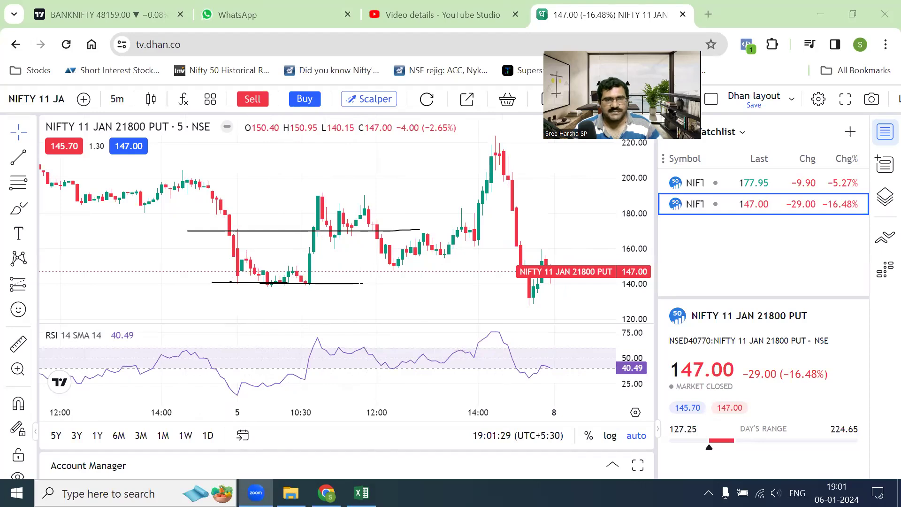
- Switch to the Gann Square of 144 workbook in Excel and set the PE LTP to 147
key("alt+Tab")
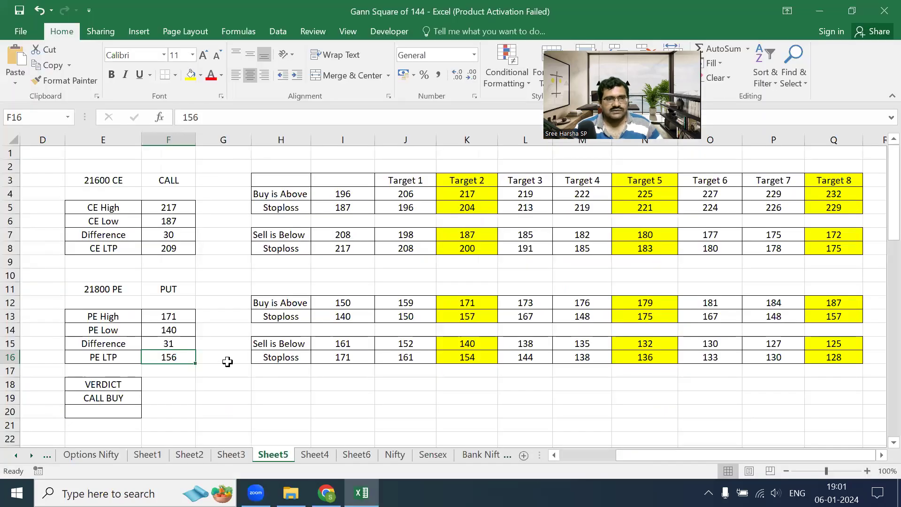
type("147")
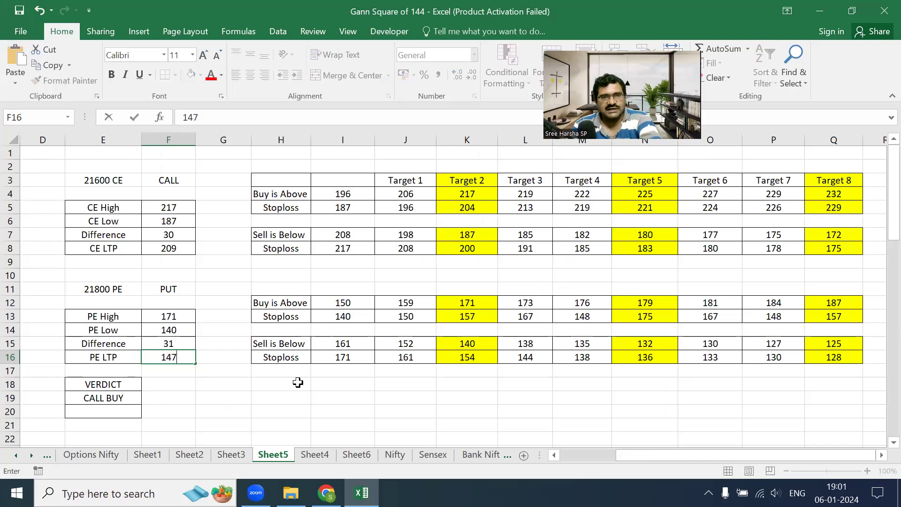
left_click(232, 270)
- Change the CE LTP of the 21600 CALL in cell F8 to 203
double_click(171, 248)
type("20")
key("Delete")
key("BackSpace")
key("BackSpace")
type("3")
key("Return")
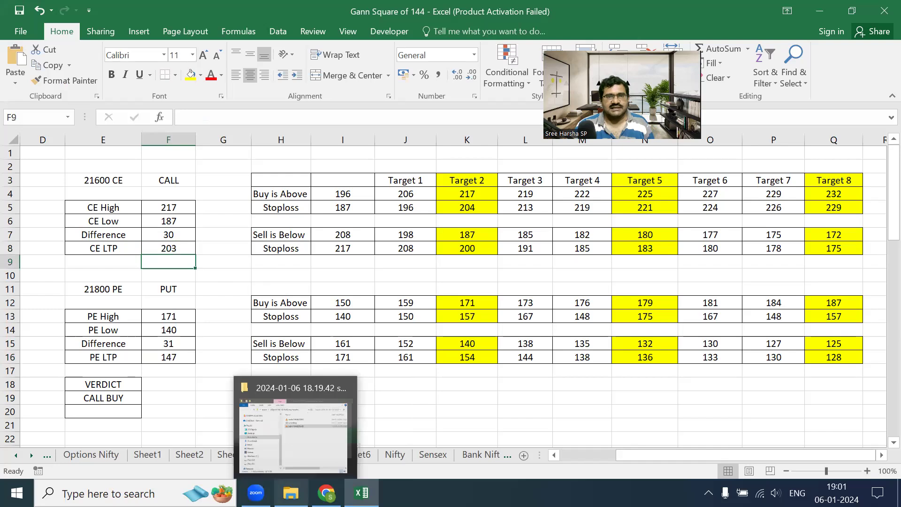
- Glance at the 21800 PUT chart in Chrome, return to Excel and set the PE LTP in cell F16 to 157
key("alt+Tab")
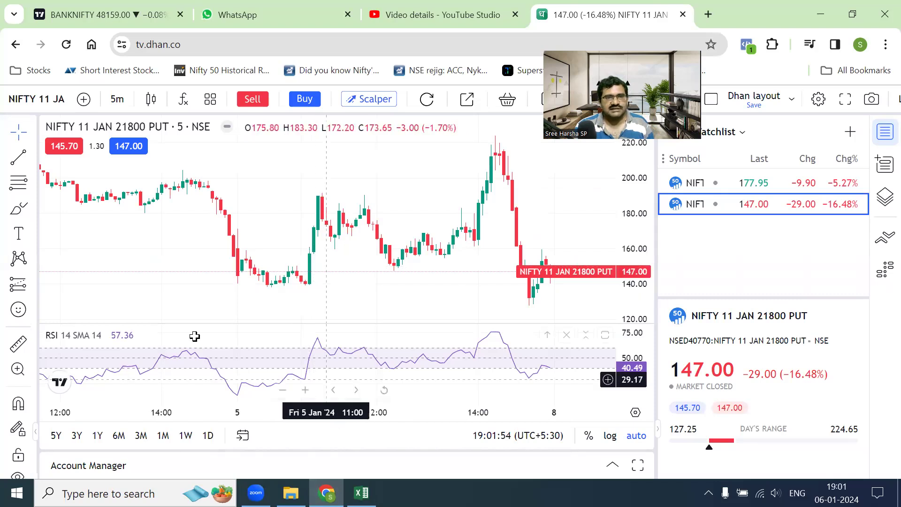
key("alt+Tab")
type("157")
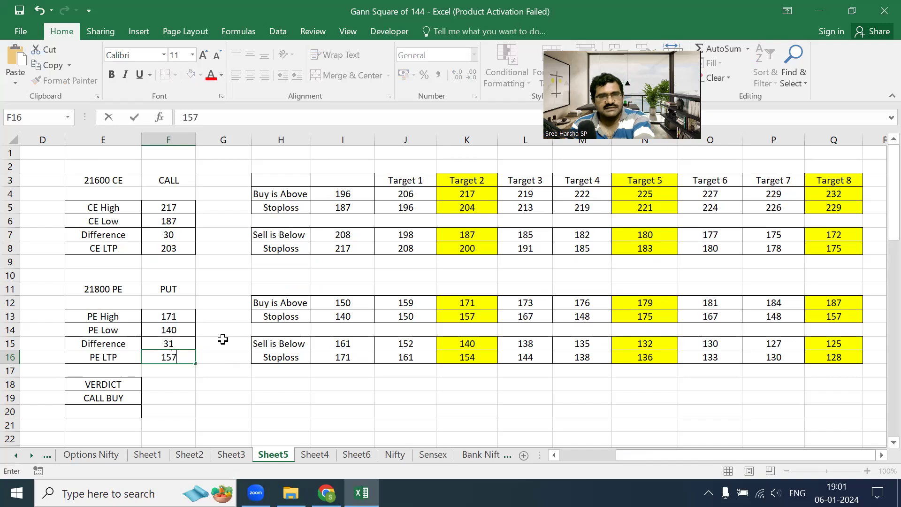
key("Return")
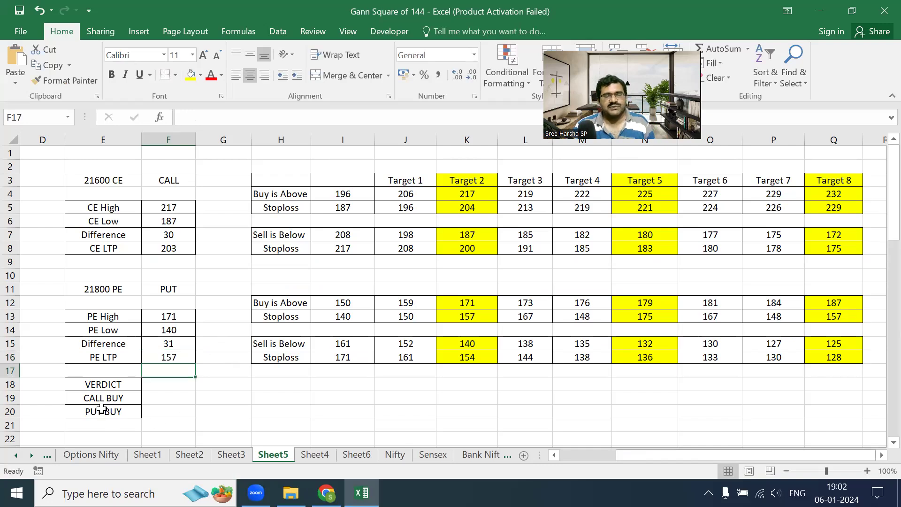
- Check the 21600 CALL chart in Chrome, return to Excel and set the CE LTP in cell F8 to 191
left_click(179, 250)
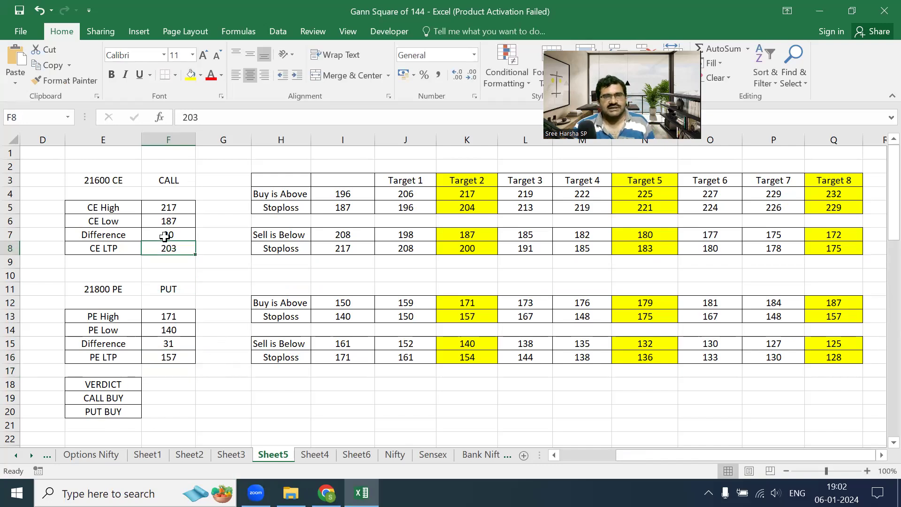
left_click(326, 493)
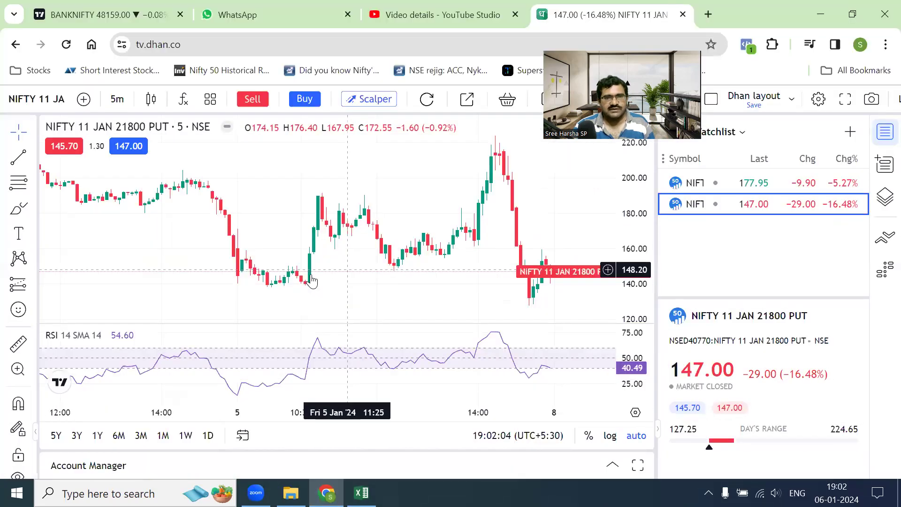
left_click(736, 189)
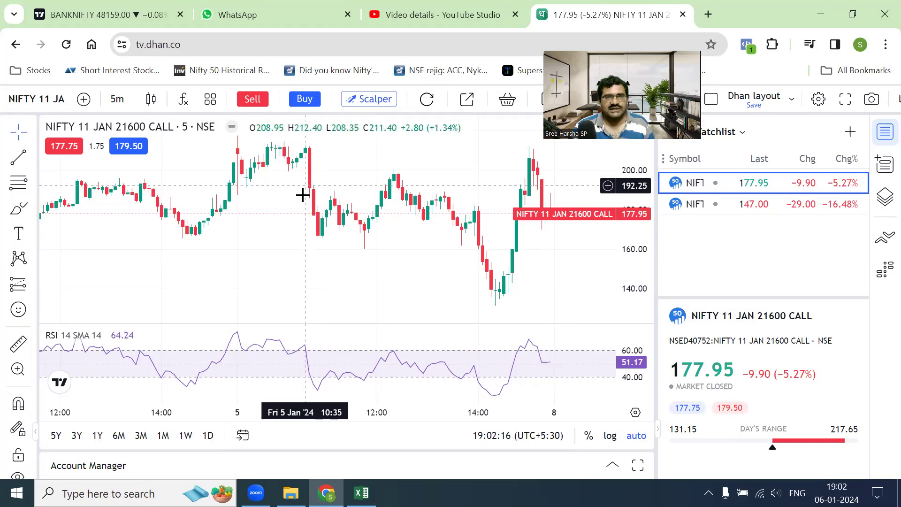
key("alt+Tab")
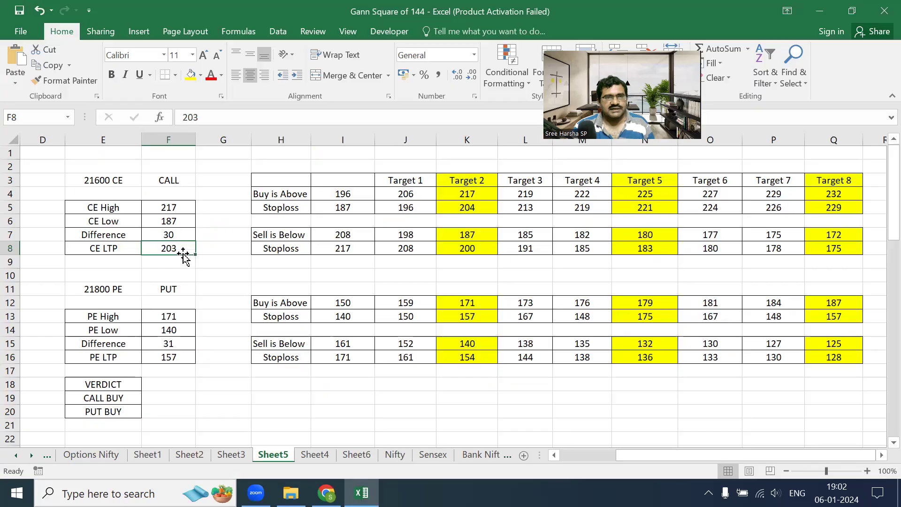
type("191")
key("Return")
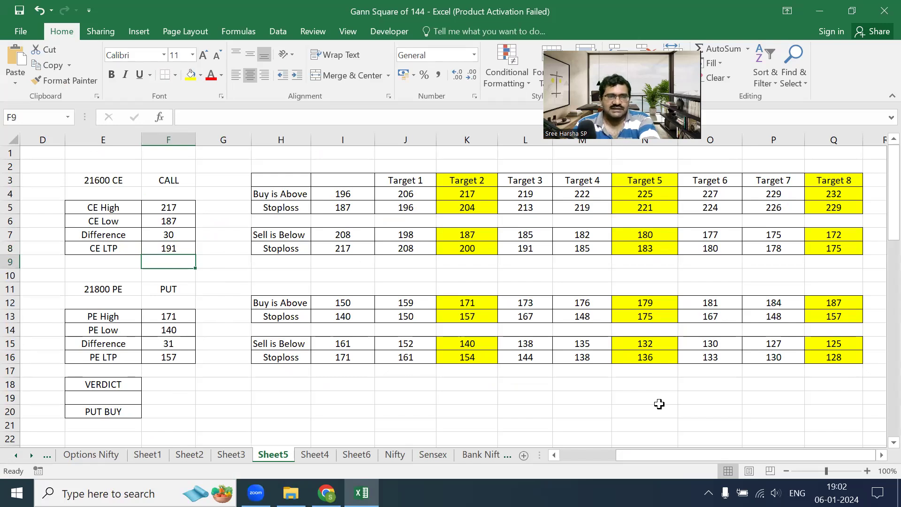
- Circle the CALL and PUT 'Buy is Above' values and the PE LTP with the pen, and sketch marks beside both tables
key("ctrl+2")
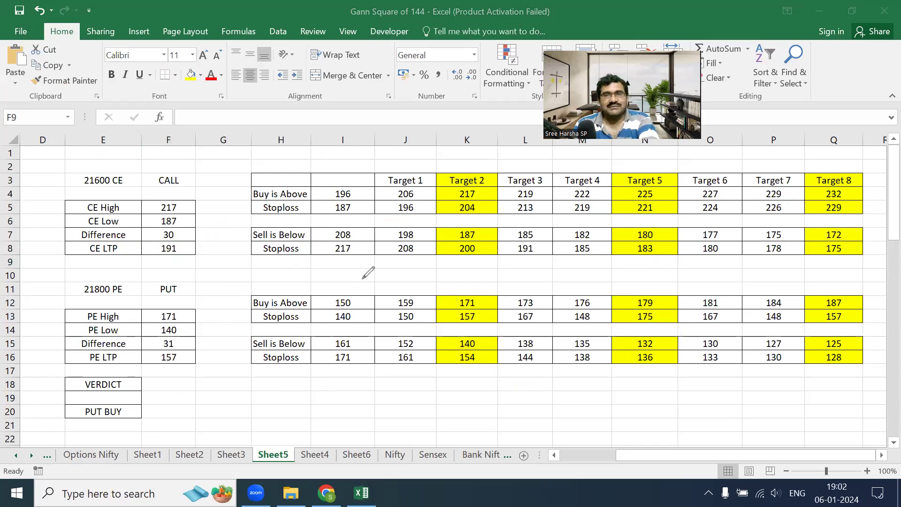
mouse_move(362, 294)
left_mouse_down()
mouse_move(336, 292)
mouse_move(343, 315)
mouse_move(366, 291)
left_mouse_up()
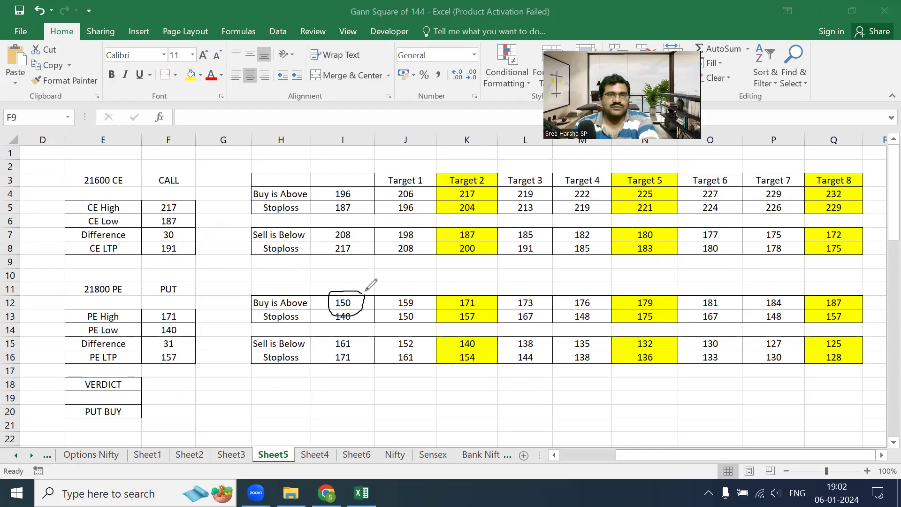
mouse_move(186, 353)
left_mouse_down()
mouse_move(160, 357)
mouse_move(187, 351)
left_mouse_up()
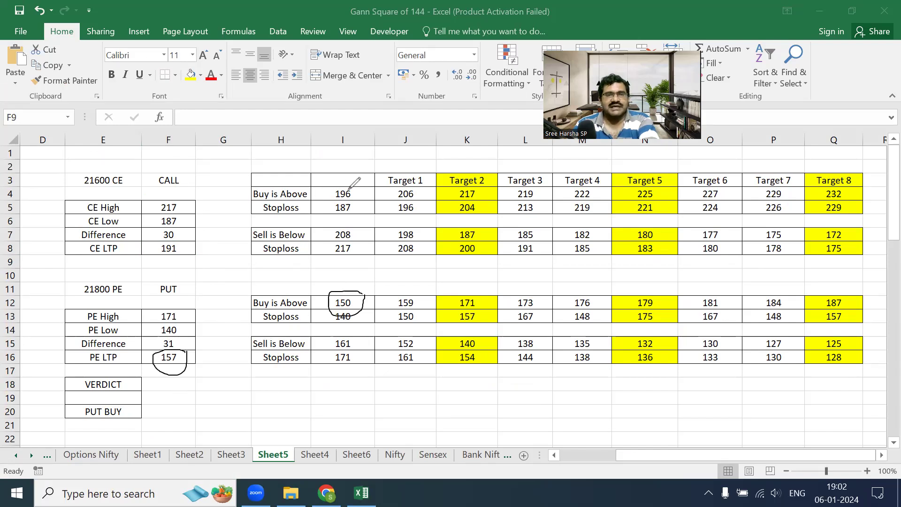
mouse_move(353, 184)
left_mouse_down()
mouse_move(331, 203)
mouse_move(355, 181)
left_mouse_up()
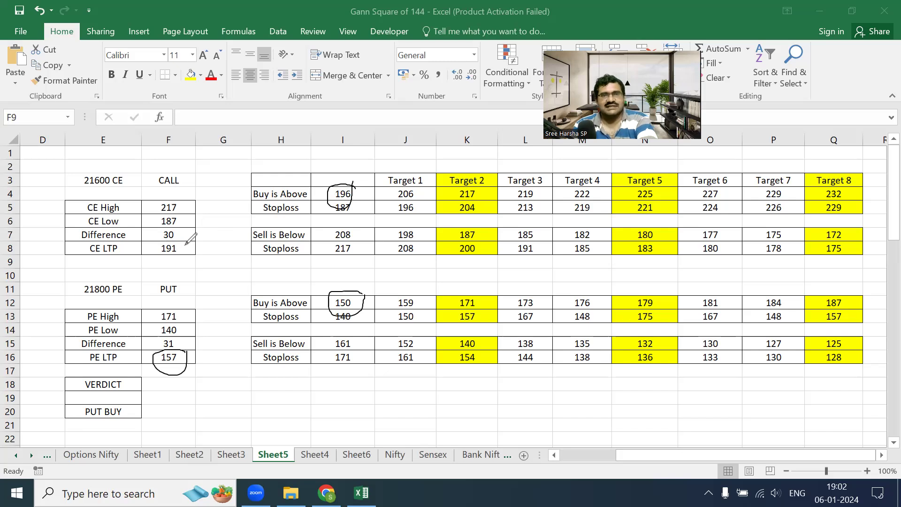
mouse_move(245, 195)
left_mouse_down()
mouse_move(245, 242)
mouse_move(262, 217)
left_mouse_up()
mouse_move(234, 353)
left_mouse_down()
mouse_move(234, 301)
mouse_move(248, 310)
left_mouse_up()
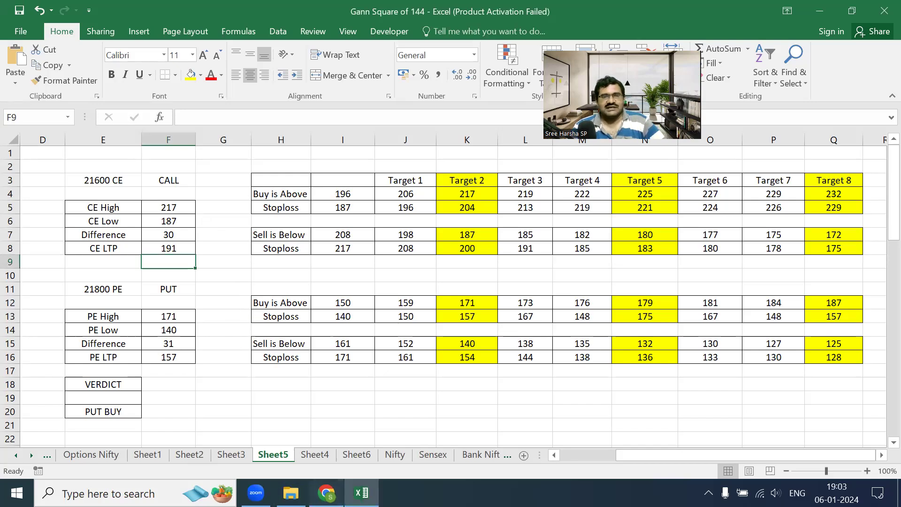
- Review the CALL chart in Chrome, return to Excel, tick the PUT buy Target 1 value and circle Target 2
left_click(326, 492)
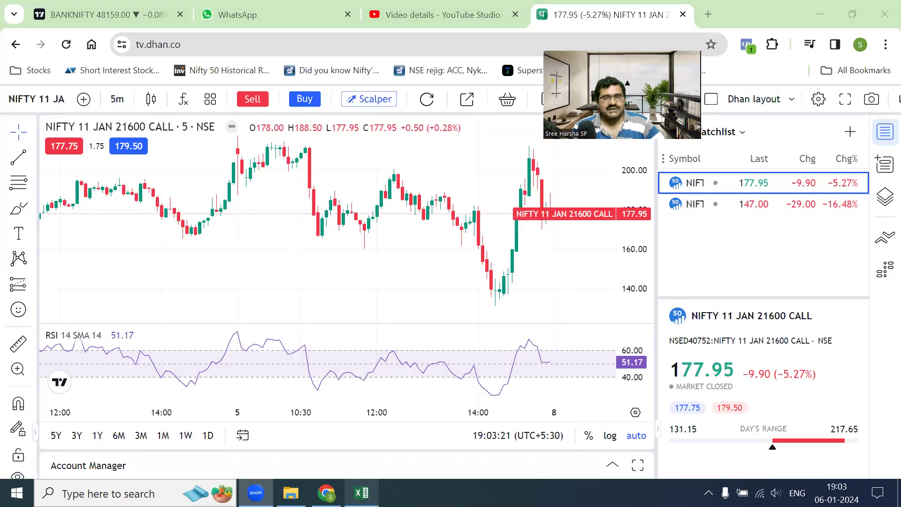
left_click(362, 492)
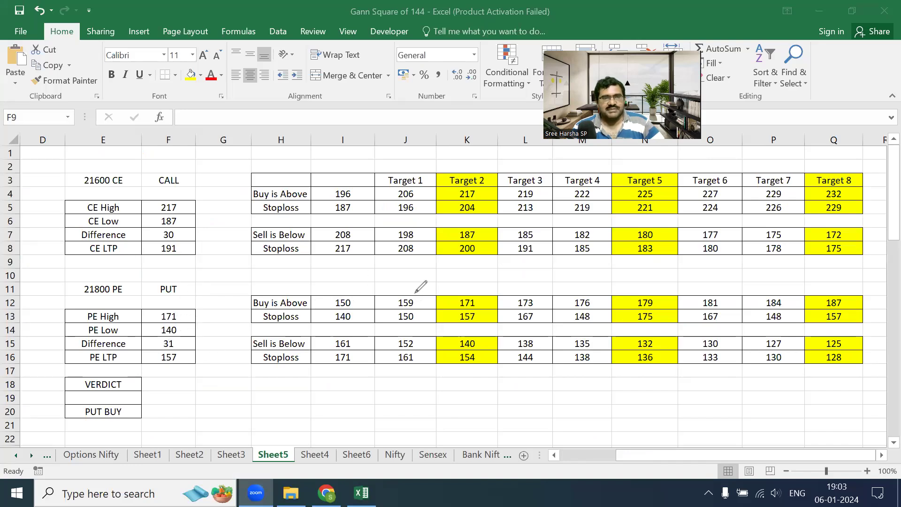
left_click_drag(425, 277, 414, 306)
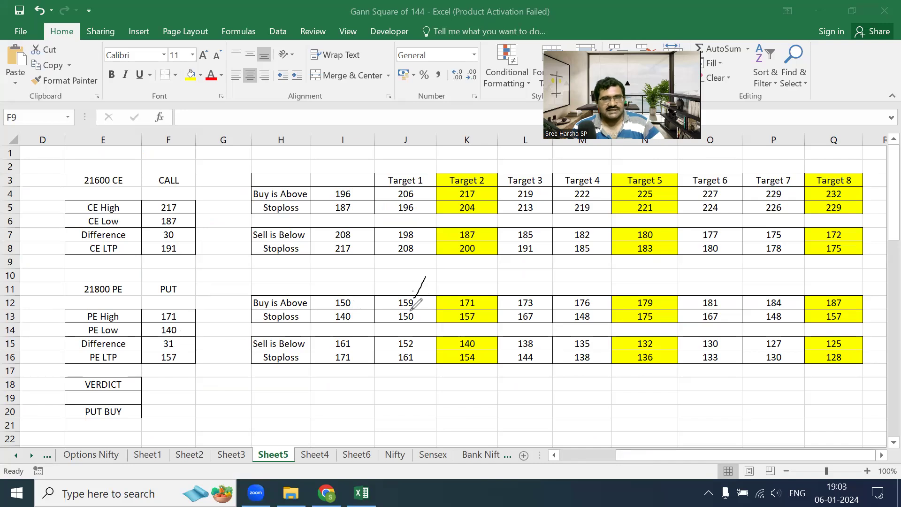
mouse_move(475, 292)
left_mouse_down()
mouse_move(453, 294)
mouse_move(475, 292)
left_mouse_up()
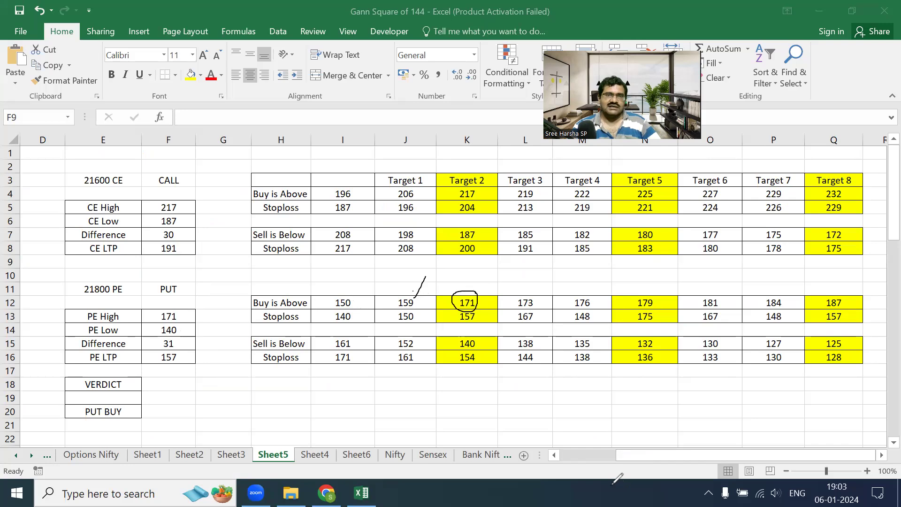
- Mark the PUT buy values for Target 3 through Target 8 with pen ticks and circles
mouse_move(511, 299)
left_mouse_down()
mouse_move(511, 309)
mouse_move(519, 297)
mouse_move(603, 278)
mouse_move(645, 292)
mouse_move(683, 270)
left_mouse_up()
mouse_move(725, 294)
left_mouse_down()
mouse_move(705, 290)
mouse_move(700, 314)
mouse_move(727, 289)
mouse_move(847, 263)
left_mouse_up()
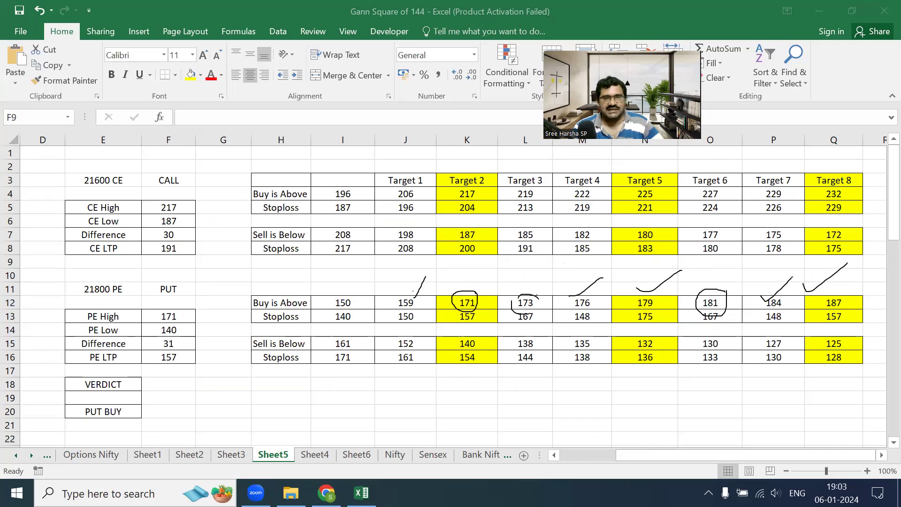
- Switch to Chrome, open the 21800 PUT chart and sketch entry and SL lines with ticks around the 10:30 rise, clearing the ink
left_click(326, 493)
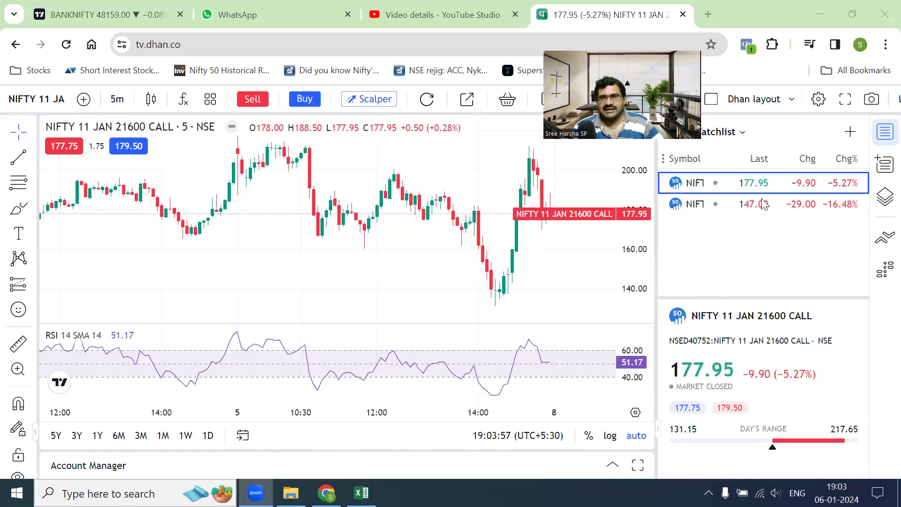
left_click(772, 217)
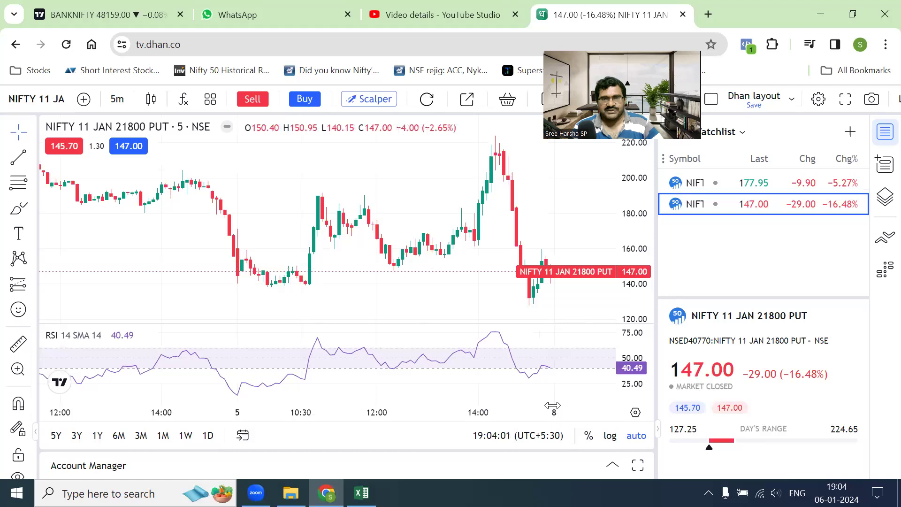
left_click_drag(297, 288, 337, 283)
left_click_drag(297, 252, 332, 253)
mouse_move(322, 306)
left_mouse_down()
mouse_move(313, 321)
mouse_move(355, 317)
left_mouse_up()
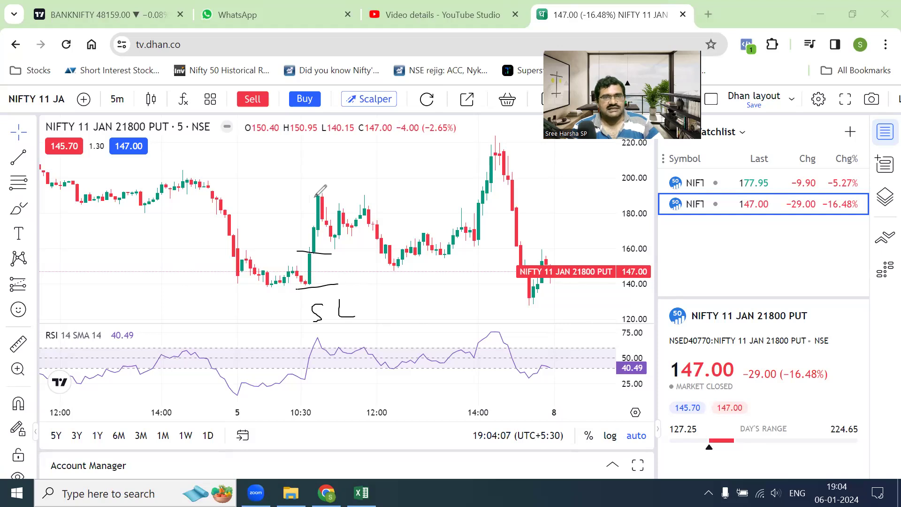
mouse_move(292, 229)
left_mouse_down()
mouse_move(303, 225)
mouse_move(307, 197)
left_mouse_up()
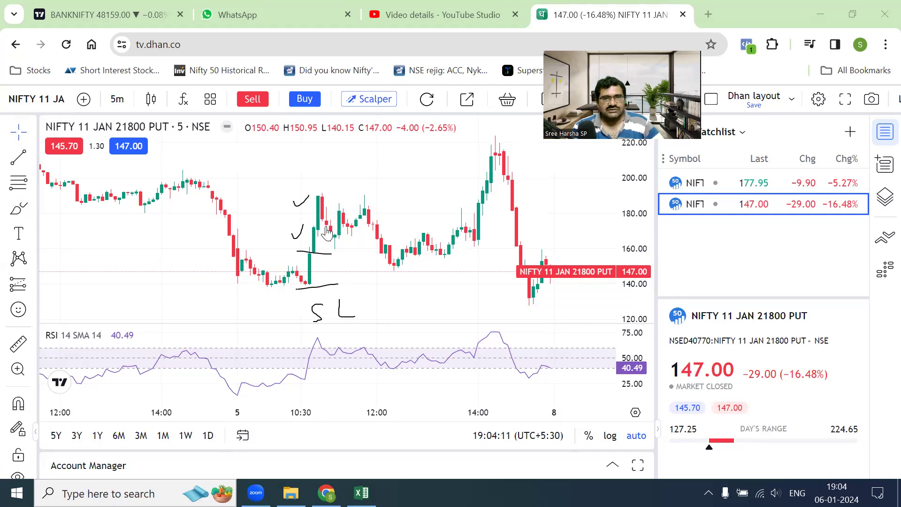
key("ctrl+alt+h")
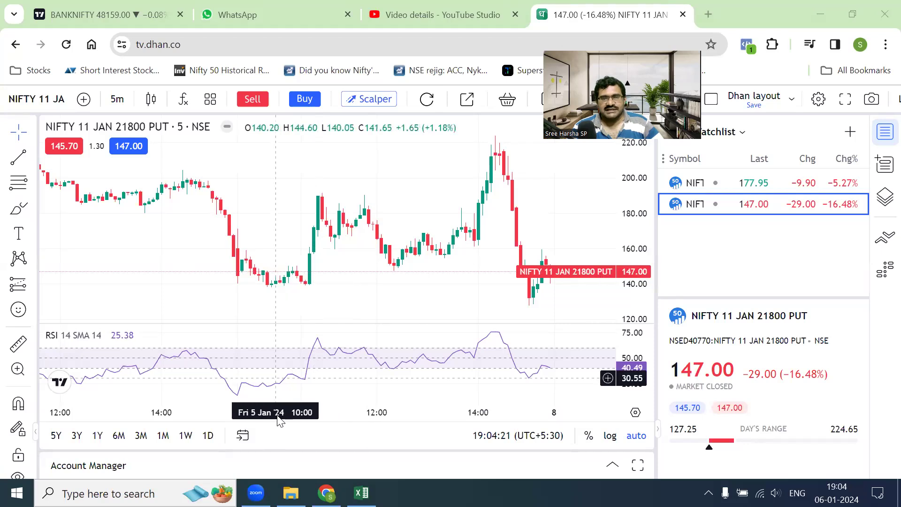
- Return to Excel, tick the PUT buy Target 5 value and circle and tick the Target 8 value
left_click(327, 493)
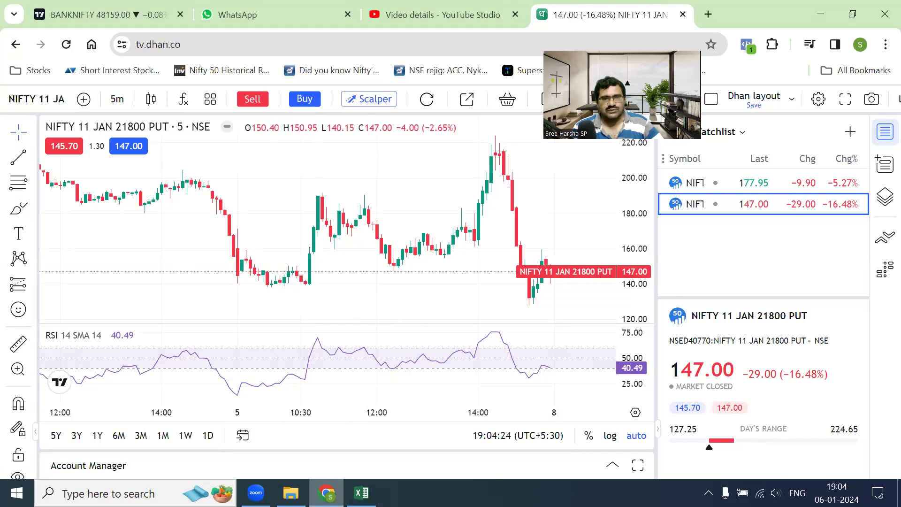
left_click(327, 492)
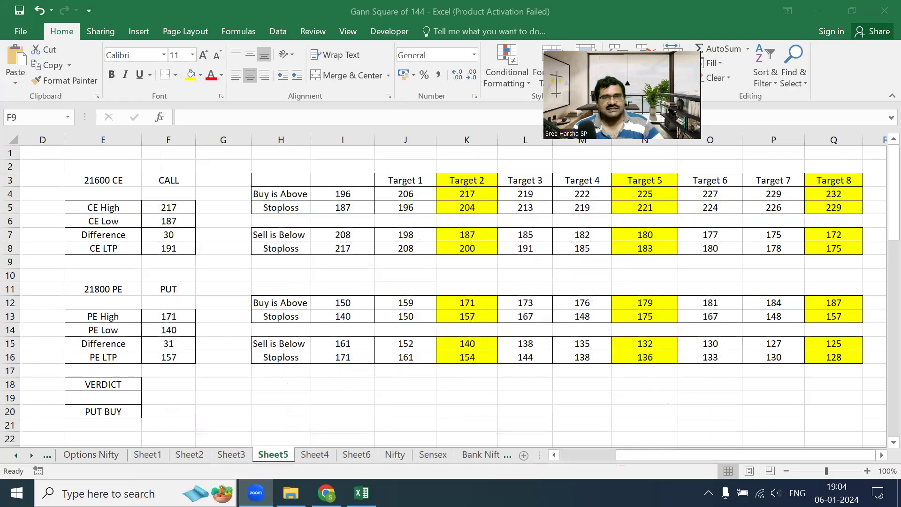
left_click_drag(657, 287, 708, 265)
mouse_move(849, 296)
left_mouse_down()
mouse_move(886, 264)
mouse_move(806, 288)
mouse_move(876, 283)
mouse_move(864, 323)
left_mouse_up()
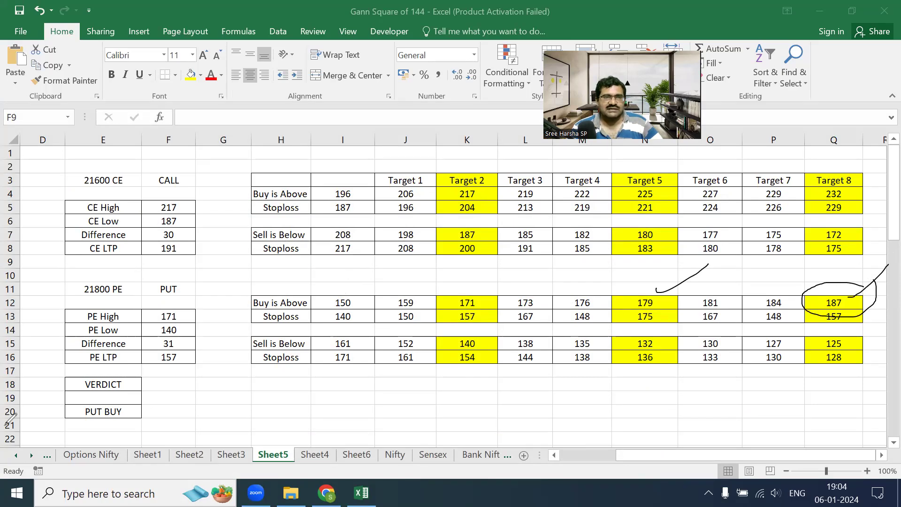
- Draw vertical pen lines through the Target 2, Target 5 and Target 8 columns, clear the ink and select cell N12
left_click_drag(458, 173, 469, 342)
left_click_drag(646, 171, 653, 332)
left_click_drag(814, 177, 831, 333)
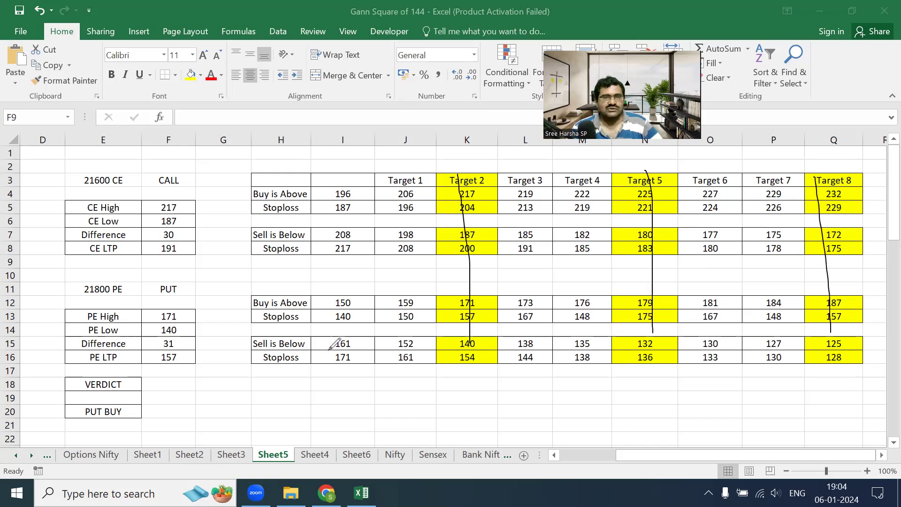
key("e")
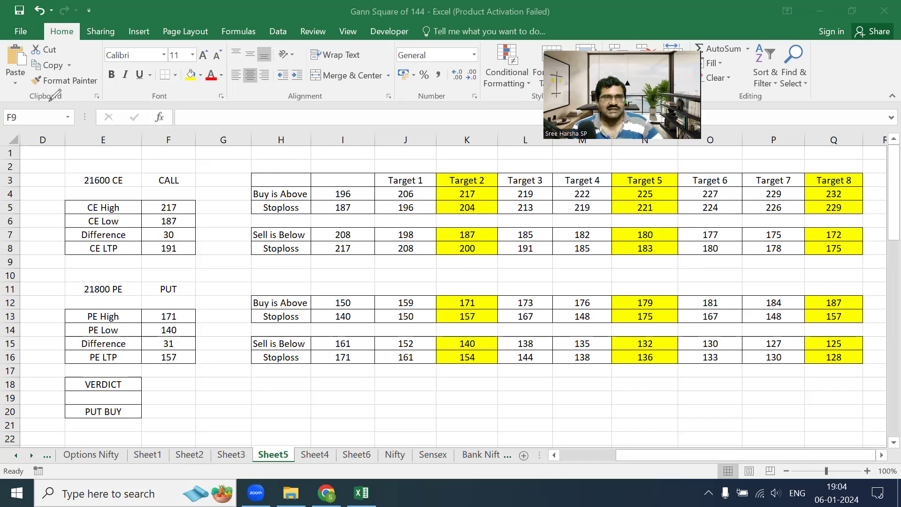
key("Escape")
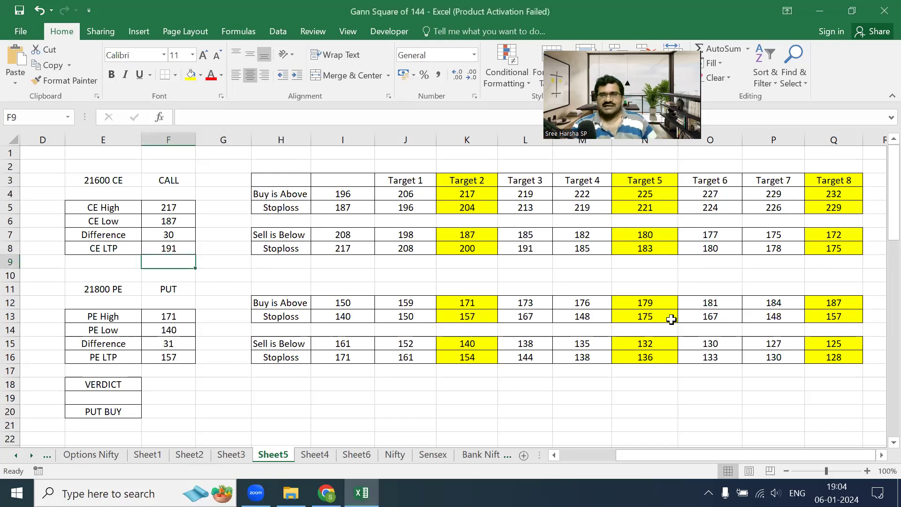
left_click(661, 305)
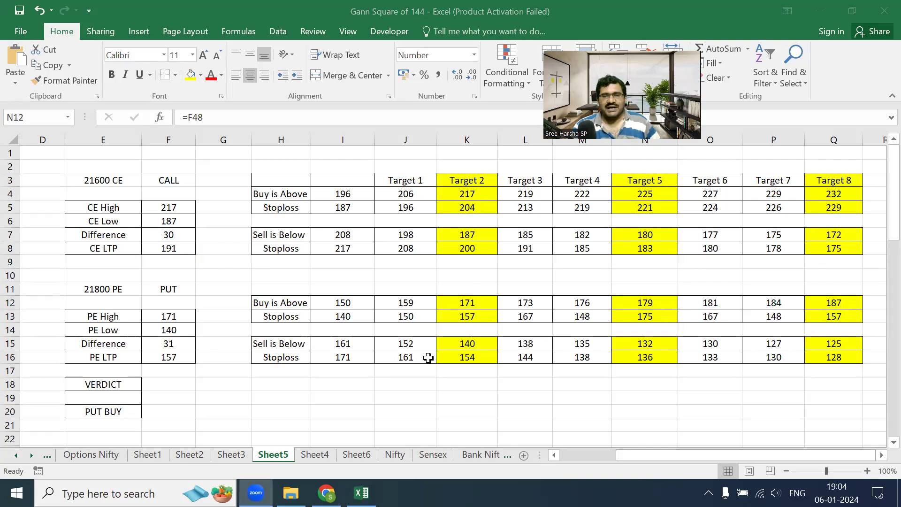
- Circle the PUT 'Buy is Above' value, tick its Target 2, 5 and 8 values, and clear the ink
mouse_move(367, 281)
left_mouse_down()
mouse_move(327, 291)
mouse_move(362, 287)
left_mouse_up()
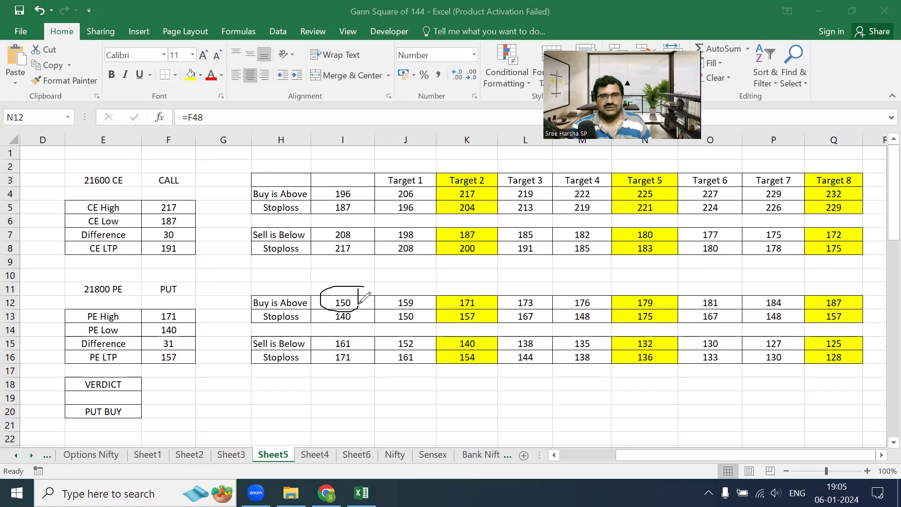
left_click_drag(470, 280, 511, 265)
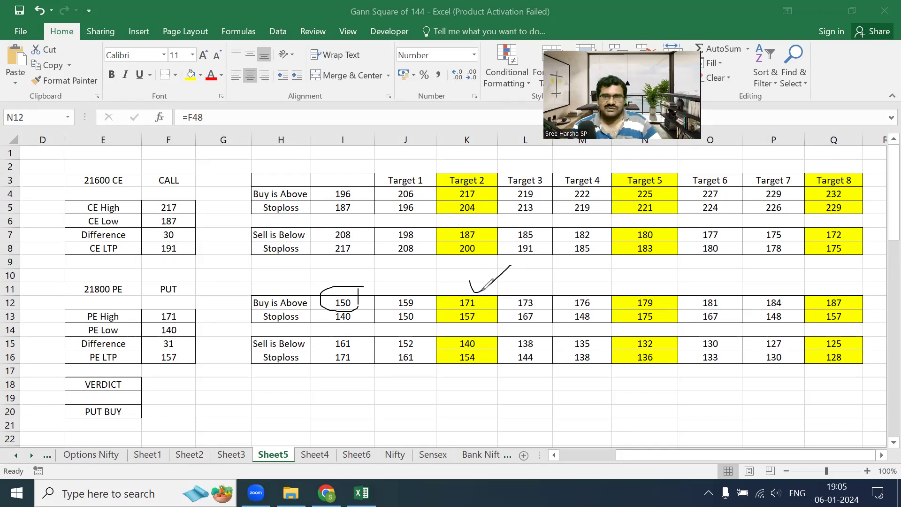
left_click_drag(625, 281, 685, 258)
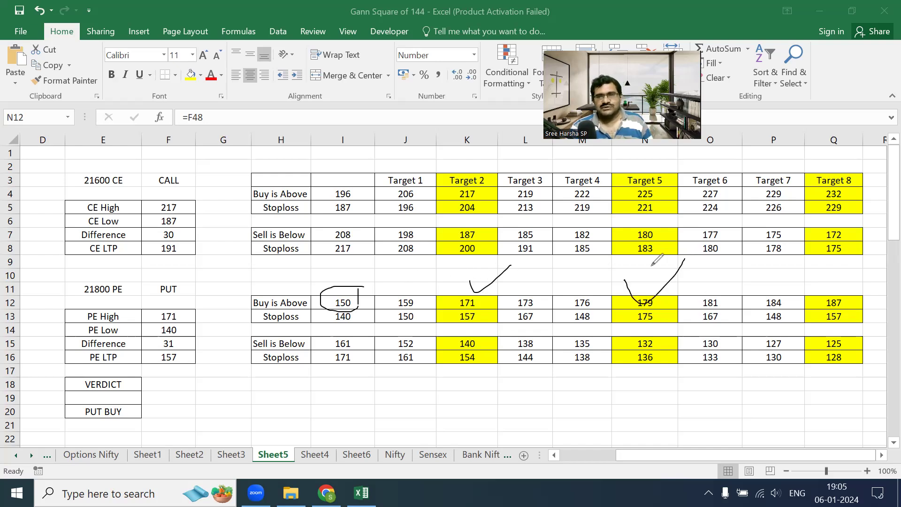
left_click_drag(820, 281, 841, 273)
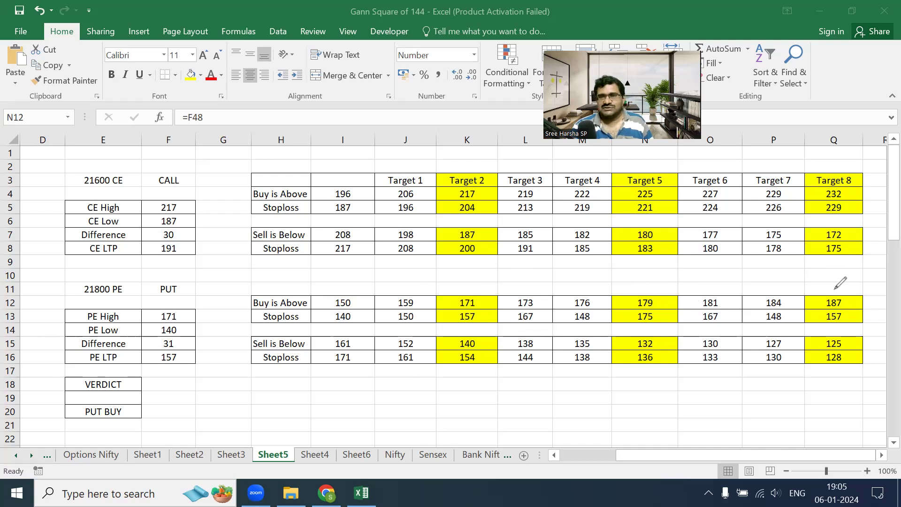
left_click(395, 276)
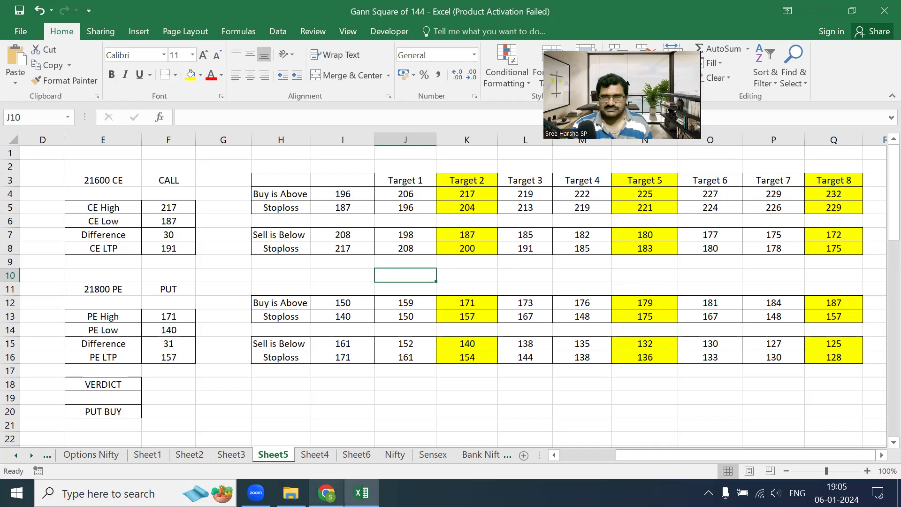
- Draw vertical pen lines at the start and end of the PUT target table to bound its price range
mouse_move(326, 493)
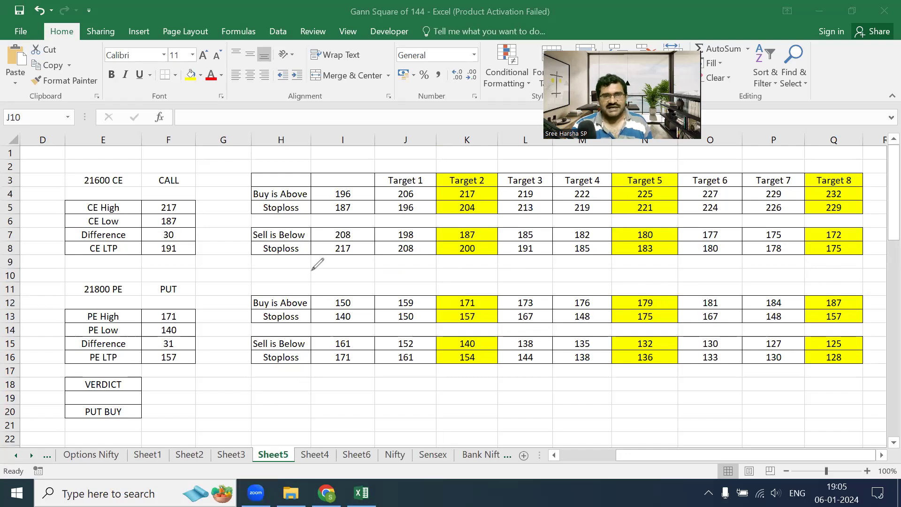
left_click_drag(313, 272, 326, 382)
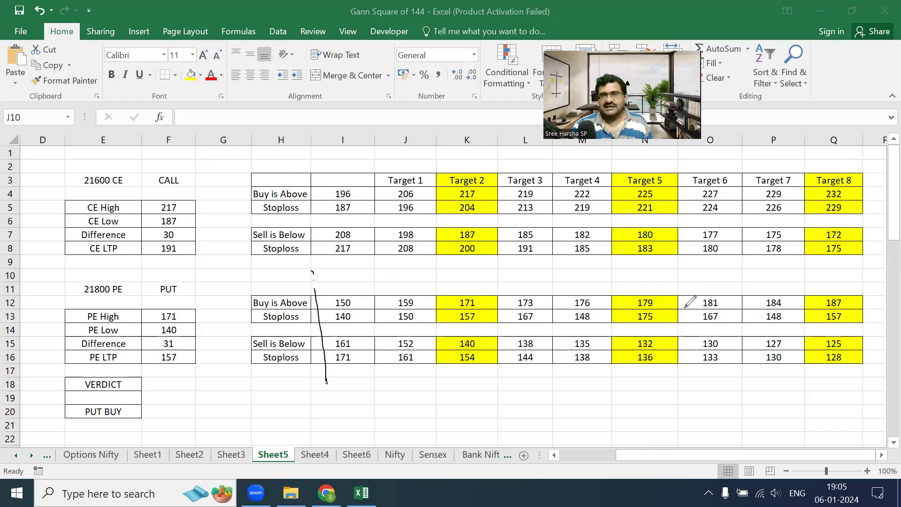
left_click_drag(861, 268, 877, 374)
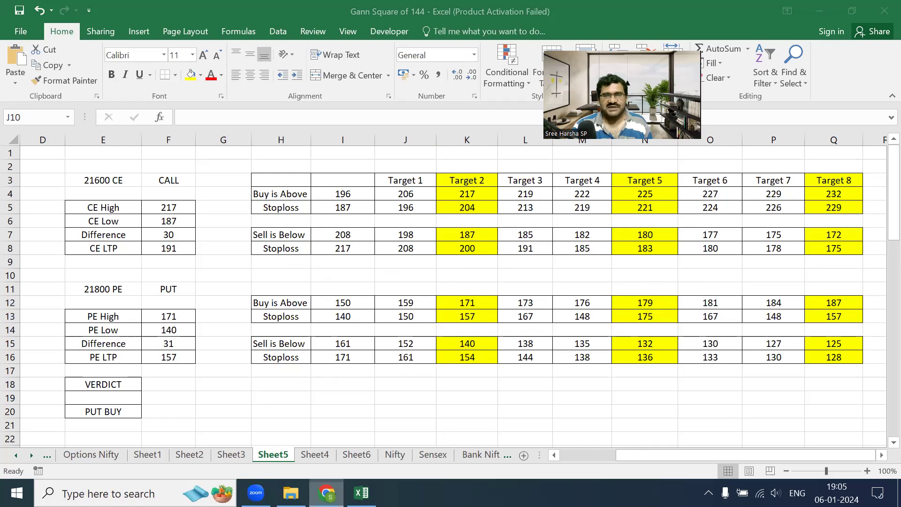
- Switch to Chrome and sketch horizontal range lines at about 154 and 191 on the 21800 PUT chart, marking the first peak
left_click(326, 493)
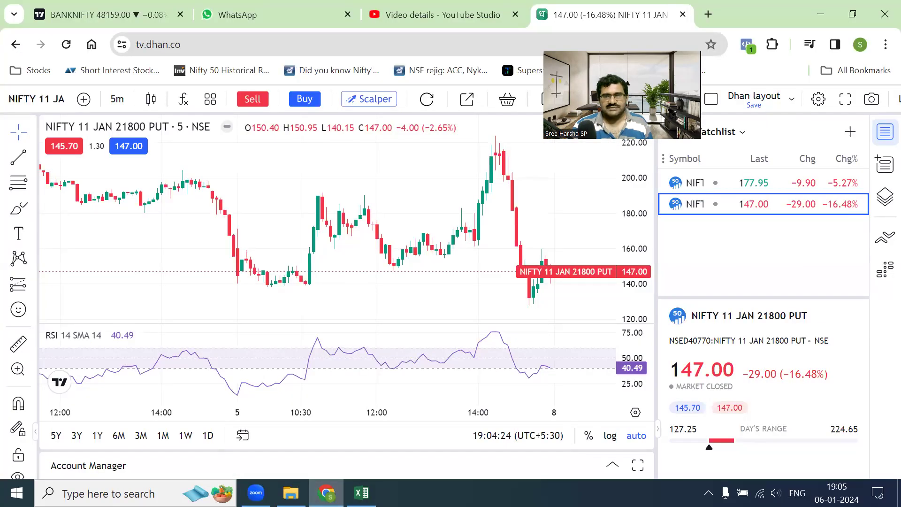
left_click_drag(277, 265, 702, 258)
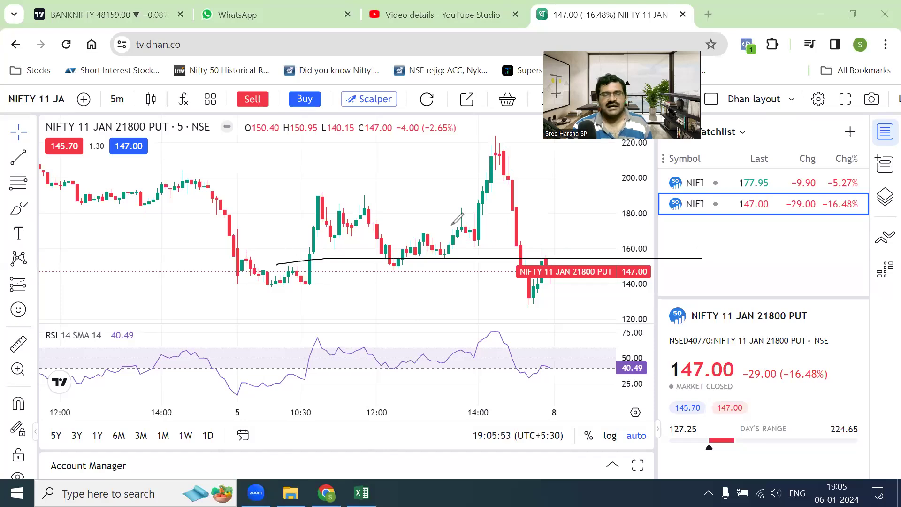
left_click_drag(366, 193, 506, 191)
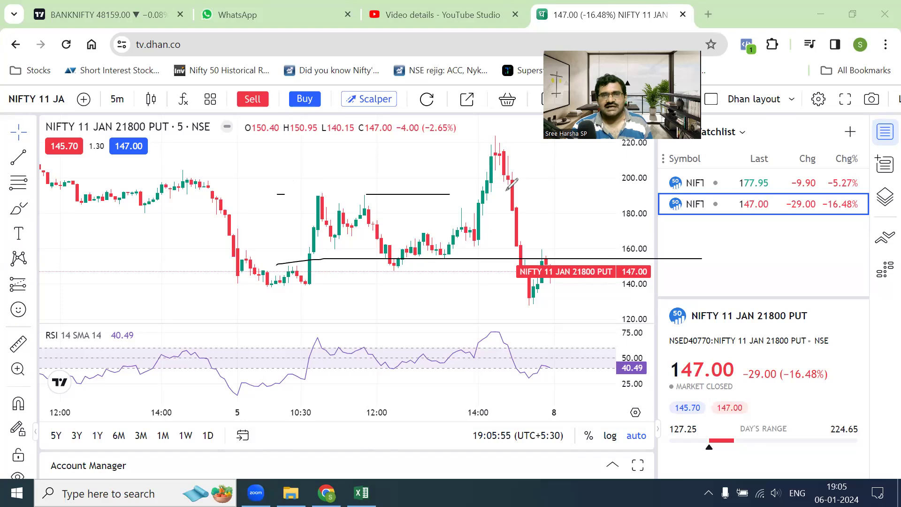
left_click_drag(284, 192, 627, 187)
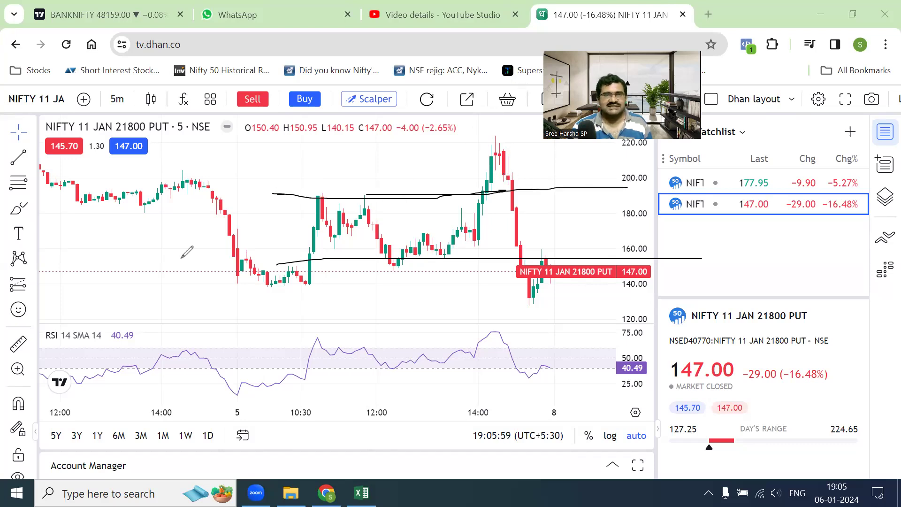
mouse_move(322, 183)
left_mouse_down()
mouse_move(305, 203)
mouse_move(318, 192)
left_mouse_up()
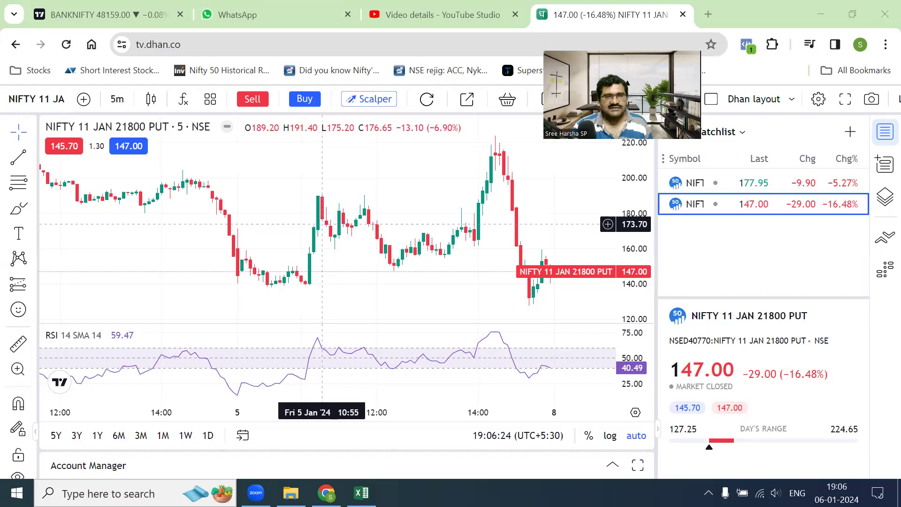
- Return to Excel and set the PE Low in F14 to 138 and the PE High in F13 to 191
key("alt+Tab")
left_click(187, 334)
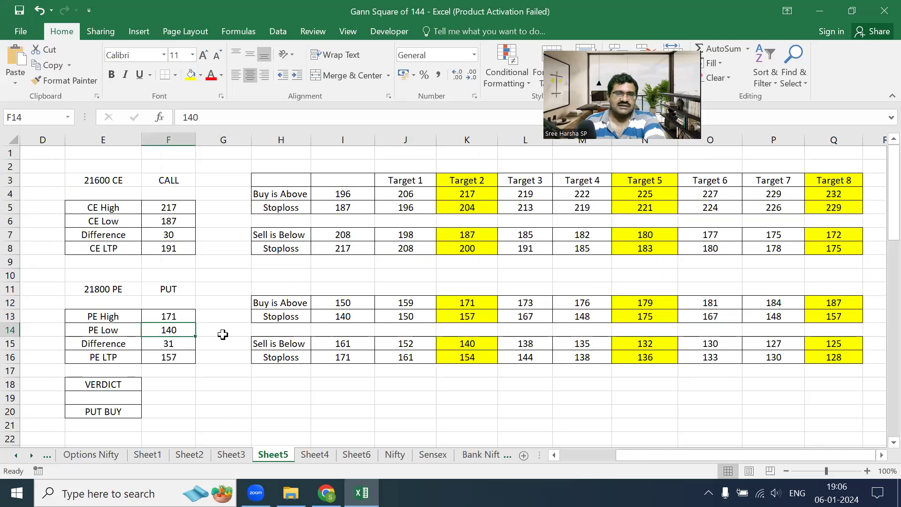
type("138")
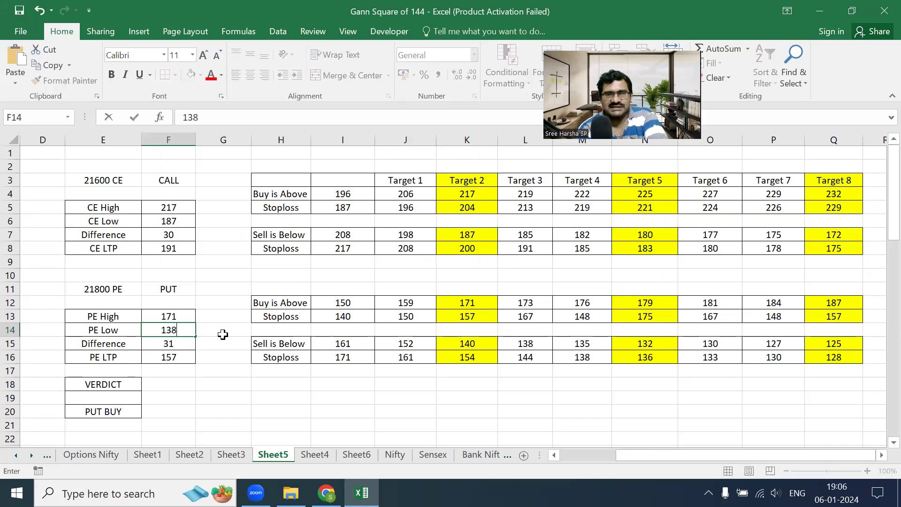
key("Up")
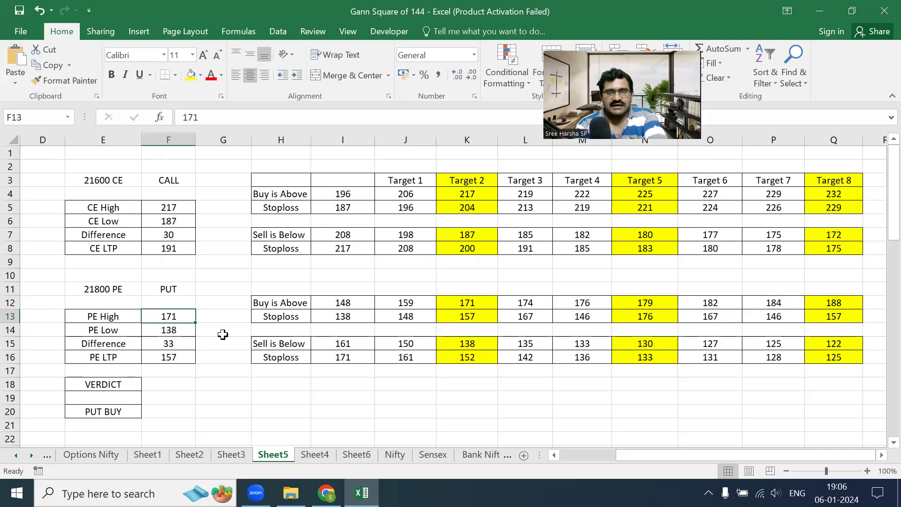
type("191")
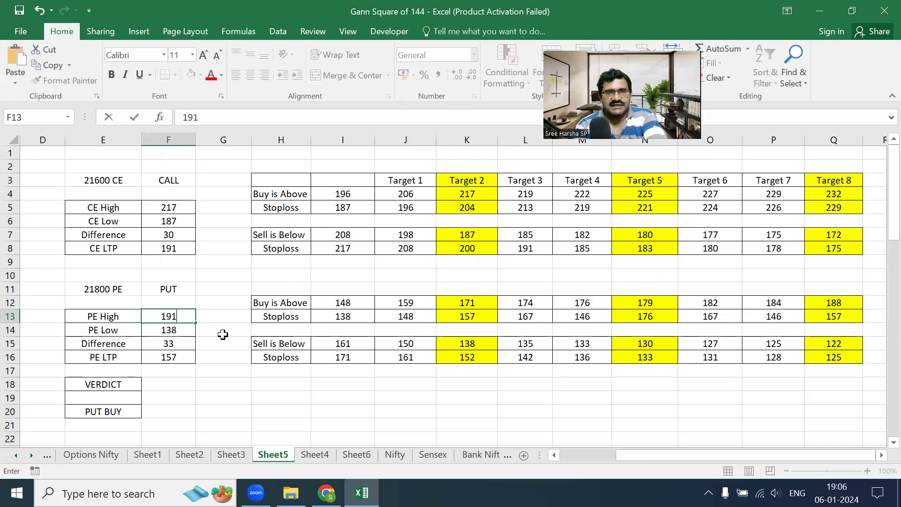
key("Return")
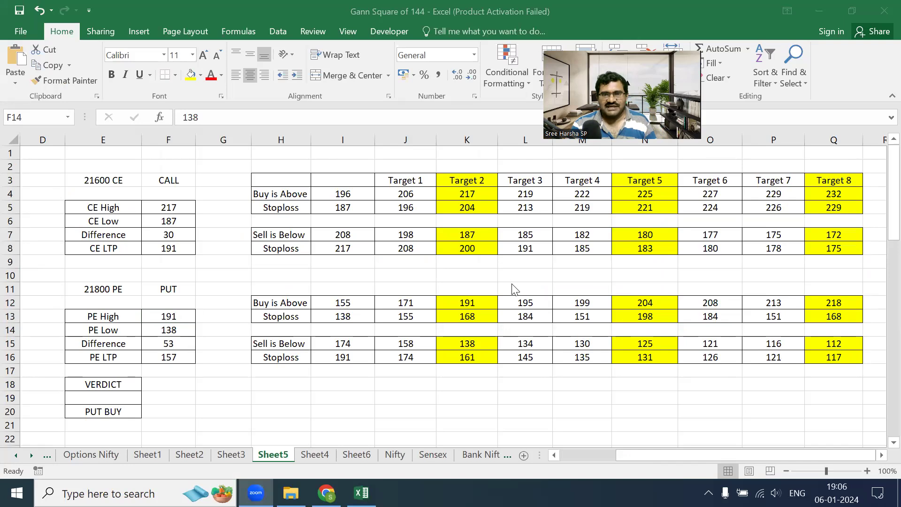
- Circle the PUT buy Target 3 and Target 6 values, tick Target 5, and draw vertical lines beside 'Buy is Above', Target 2 and Target 5
left_click_drag(535, 288, 539, 307)
left_click_drag(340, 270, 332, 314)
left_click_drag(499, 277, 501, 357)
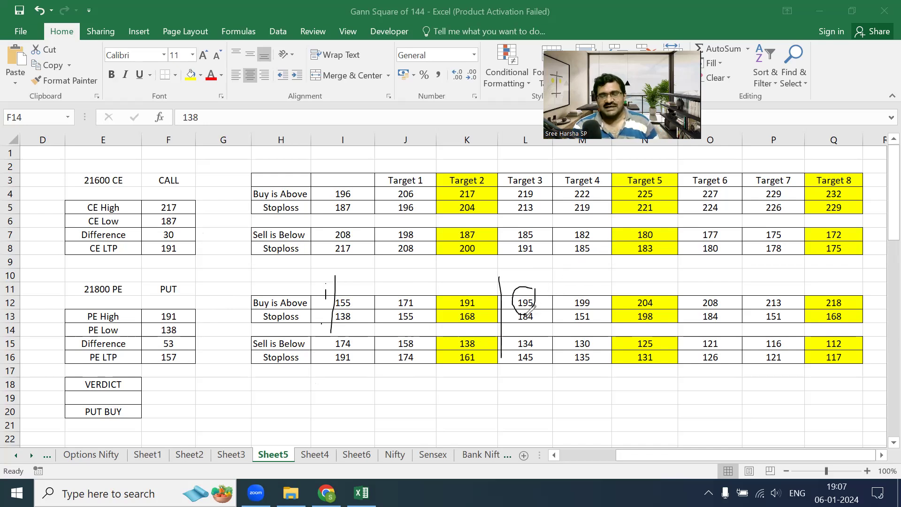
left_click_drag(644, 286, 680, 279)
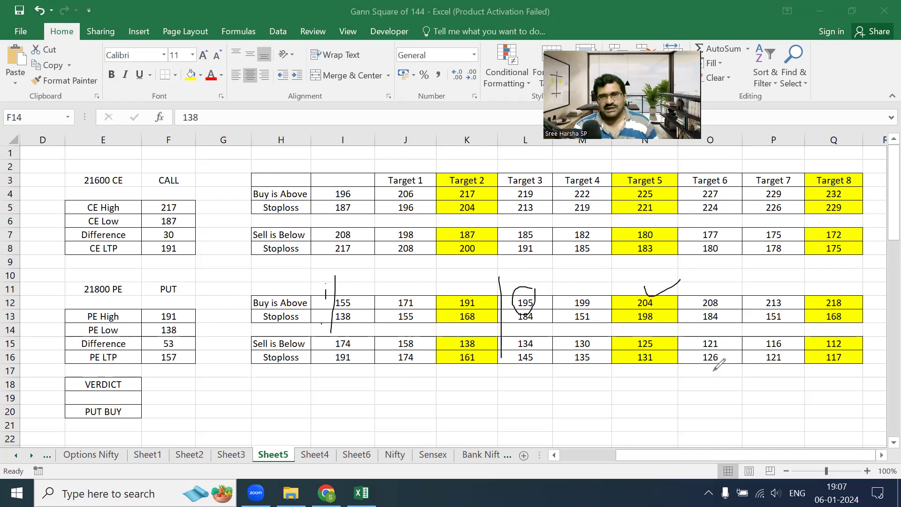
left_click_drag(653, 273, 656, 384)
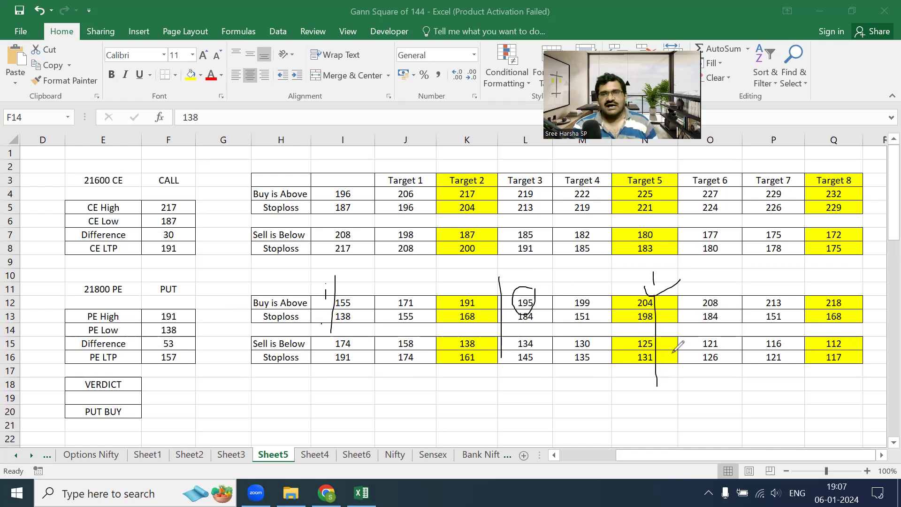
mouse_move(723, 296)
left_mouse_down()
mouse_move(694, 303)
mouse_move(724, 290)
left_mouse_up()
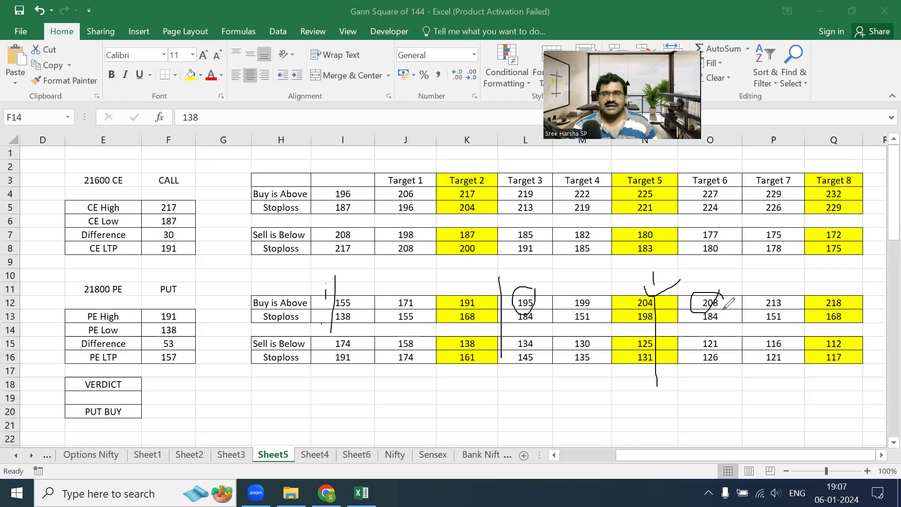
- Draw a vertical pen line through the PUT Target 8 column and clear all the pen drawings
left_click_drag(839, 261, 844, 380)
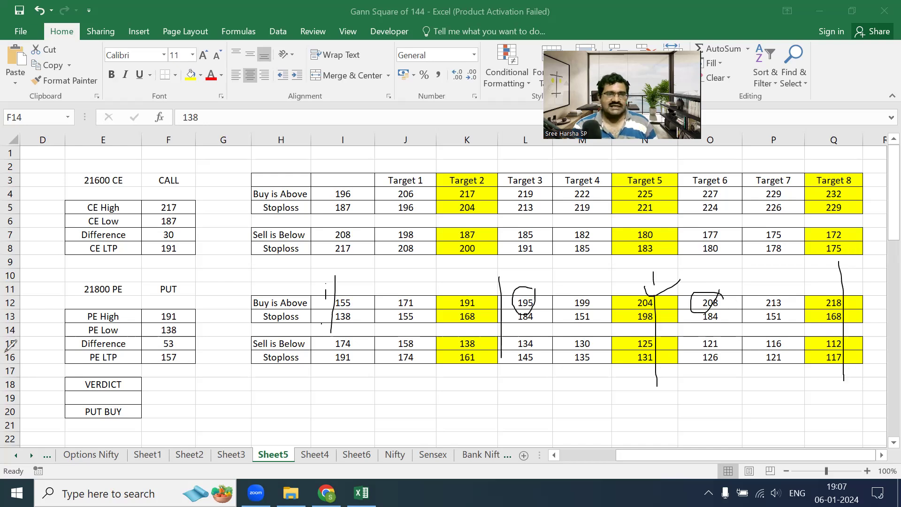
key("Escape")
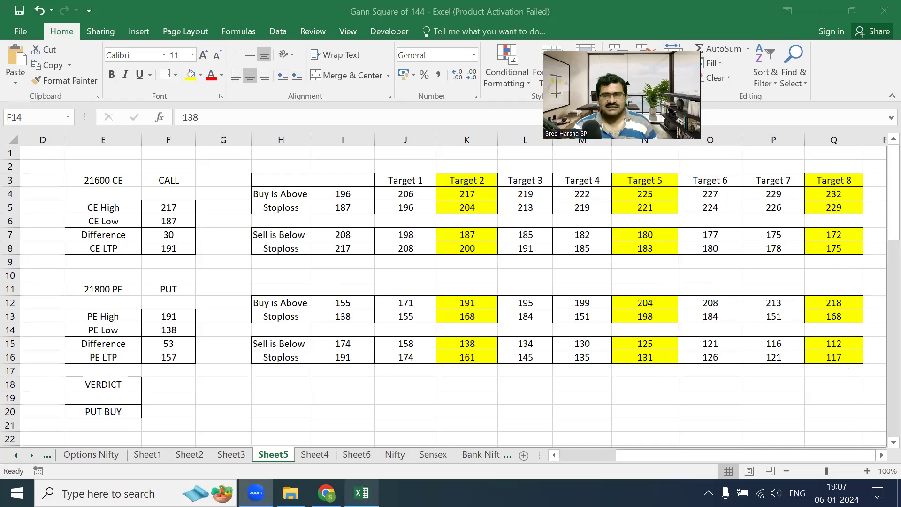
- Compare the 21800 PUT chart in Chrome with the Excel PUT table, circling the Target 8 buy value before erasing the mark
key("alt+Tab")
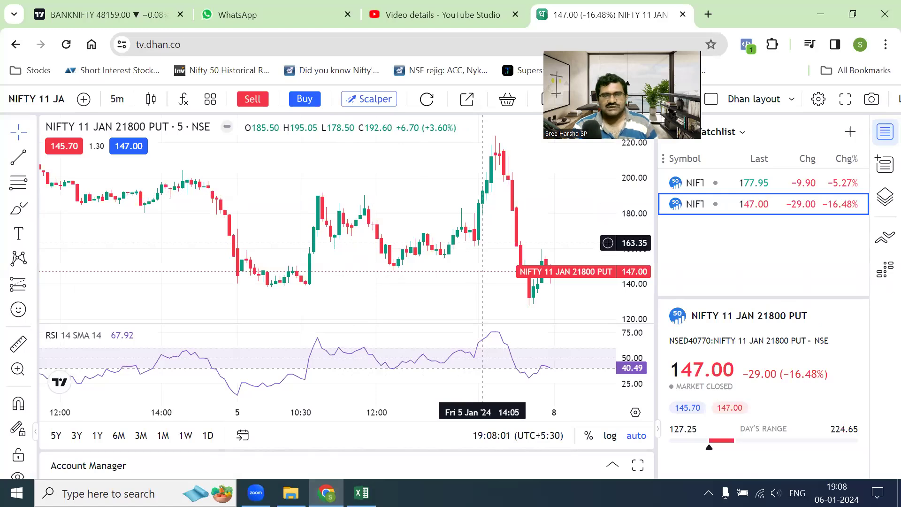
key("alt+Tab")
key("alt+Tab")
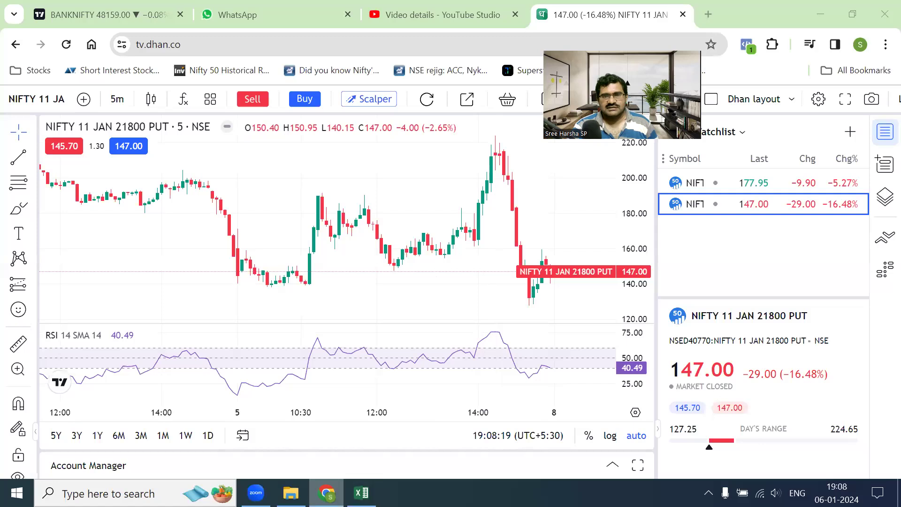
key("alt+Tab")
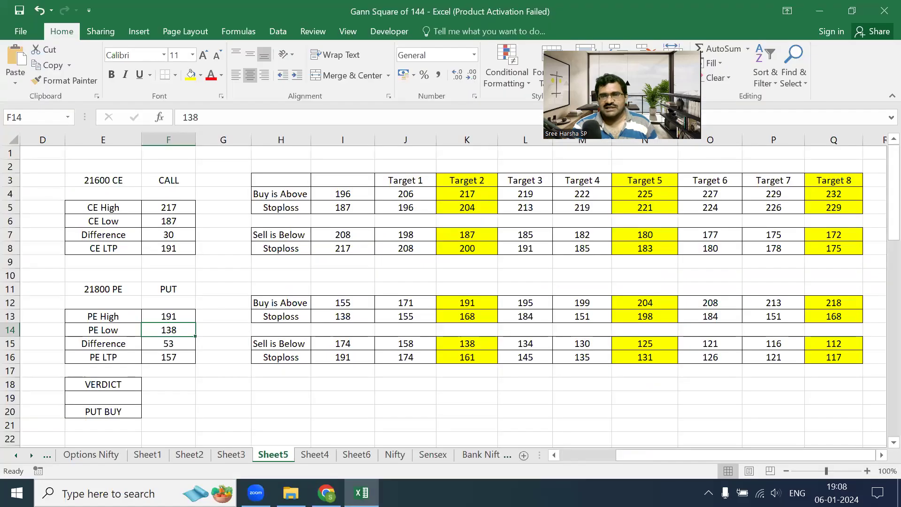
mouse_move(848, 282)
left_mouse_down()
mouse_move(814, 296)
mouse_move(866, 307)
mouse_move(842, 280)
left_mouse_up()
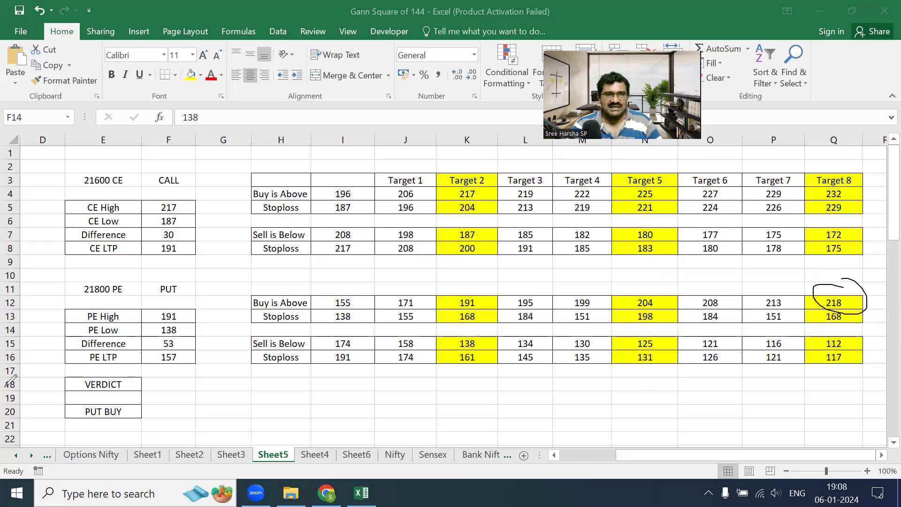
key("e")
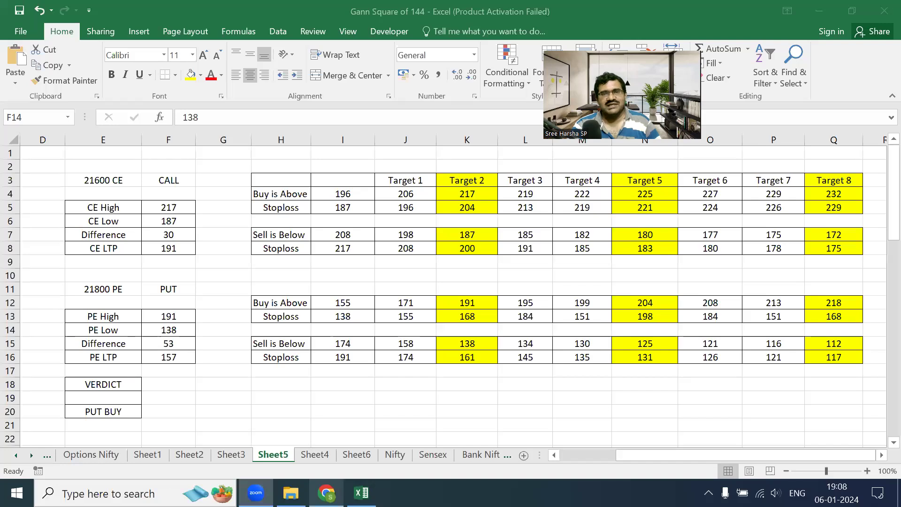
- Switch to Chrome, examine the afternoon peak on the 21800 PUT chart, and return to Excel
left_click(327, 492)
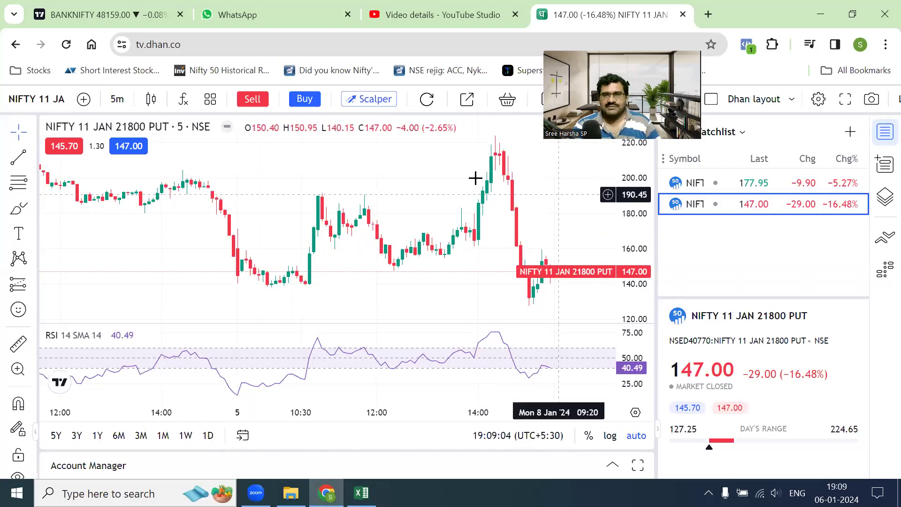
left_click(769, 186)
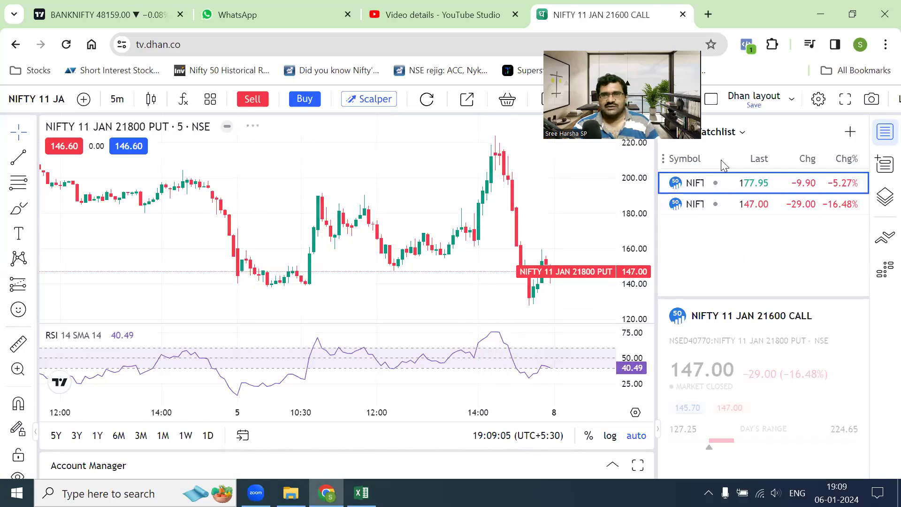
left_click(755, 213)
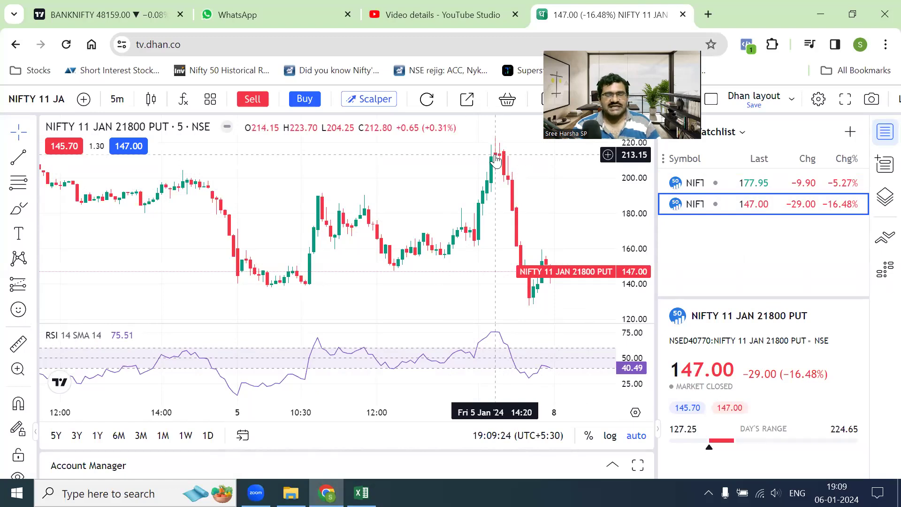
left_click(361, 493)
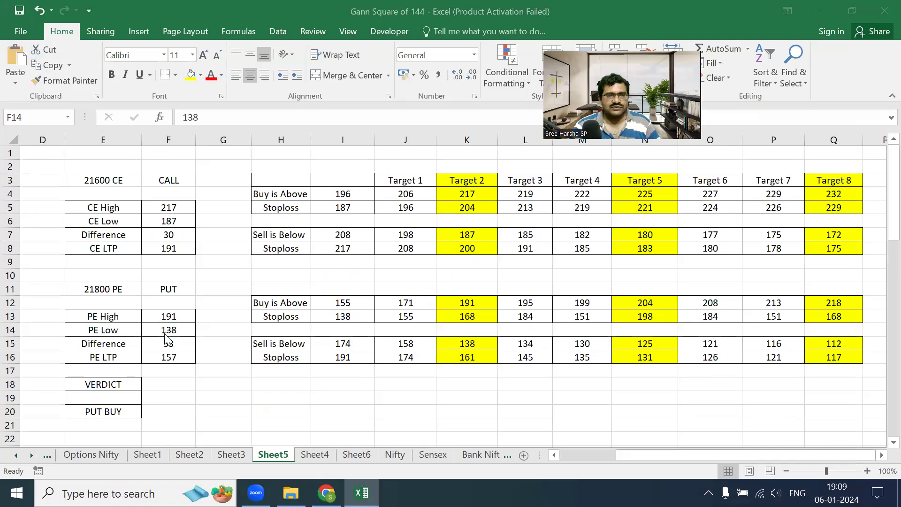
type("224")
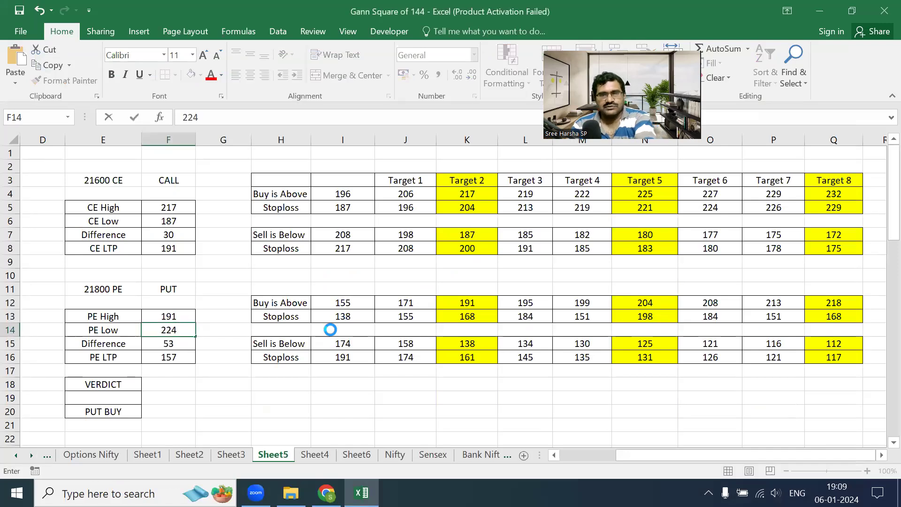
key("Return")
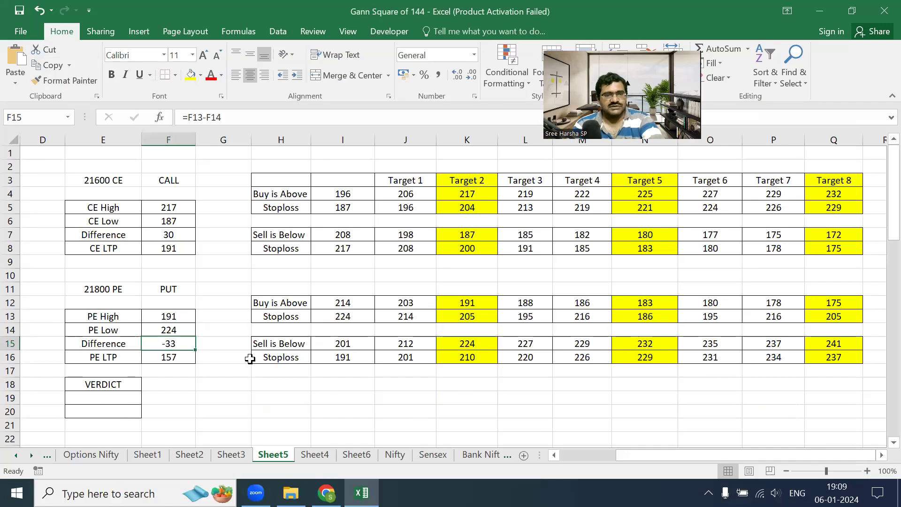
key("ctrl+z")
- Set the PE High in F13 to 224
left_click(177, 317)
type("1")
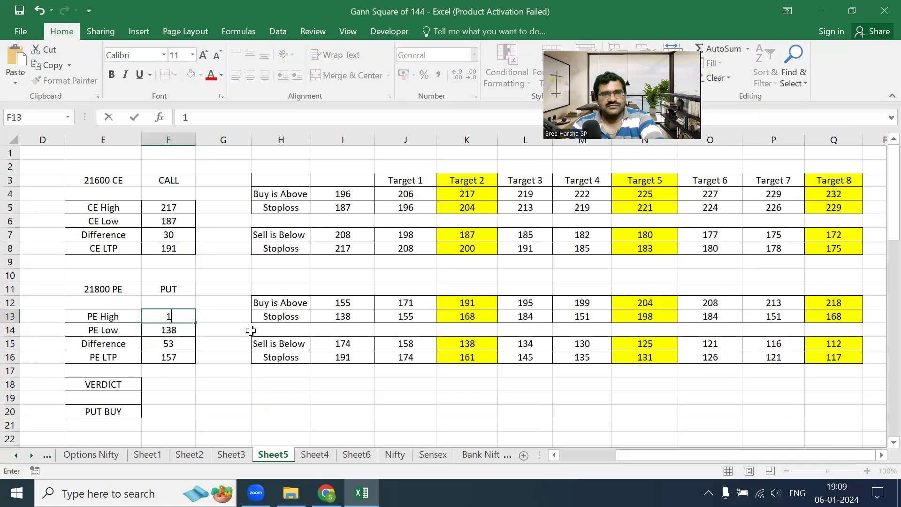
left_click(179, 309)
double_click(179, 315)
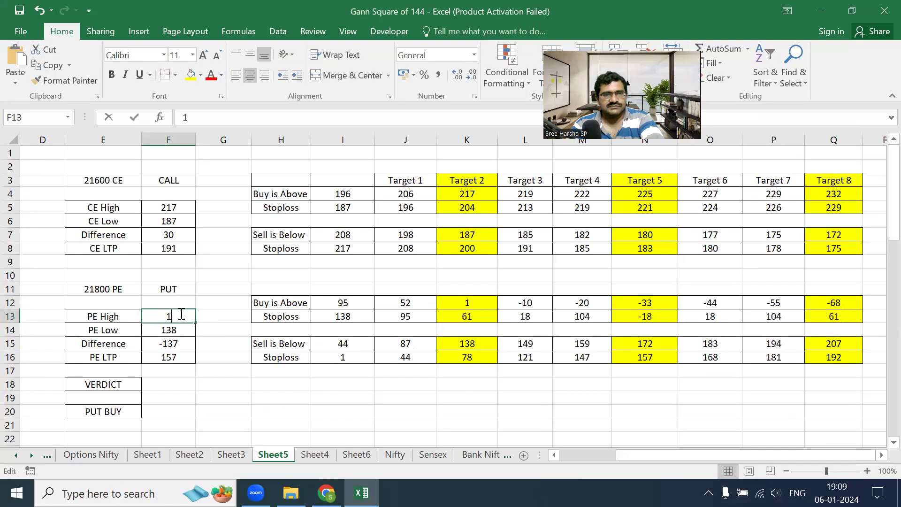
type("222")
key("BackSpace")
key("BackSpace")
key("BackSpace")
type("2")
key("BackSpace")
type("24")
key("Return")
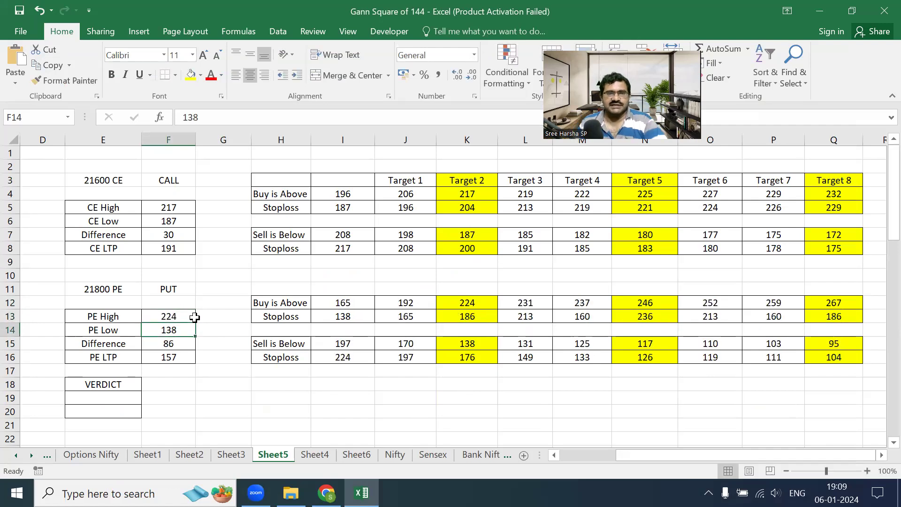
- Switch to Chrome, open the 21600 CALL chart, and check its high and low against the CE range in Excel
left_click(177, 209)
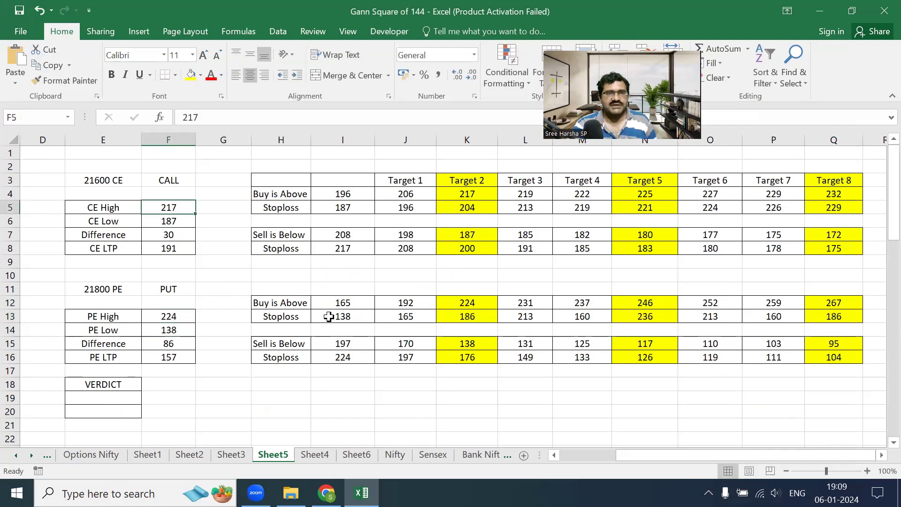
key("alt+Tab")
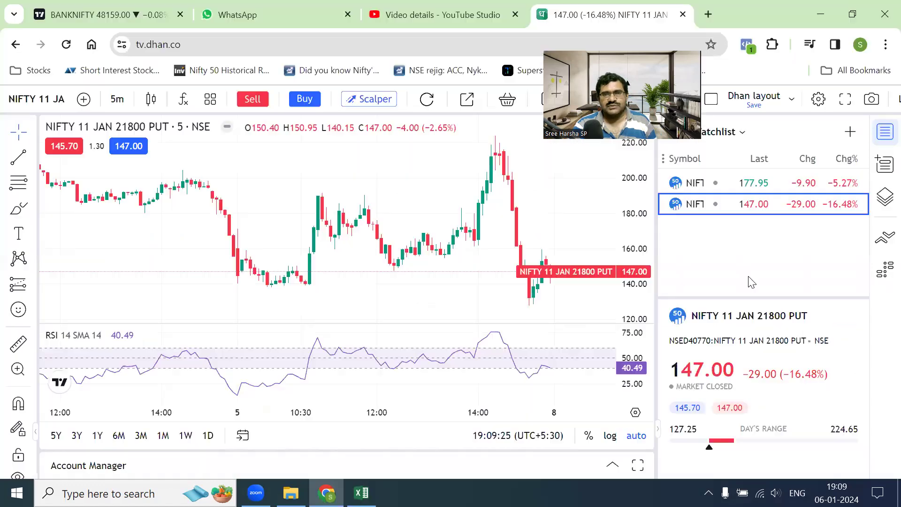
left_click(760, 203)
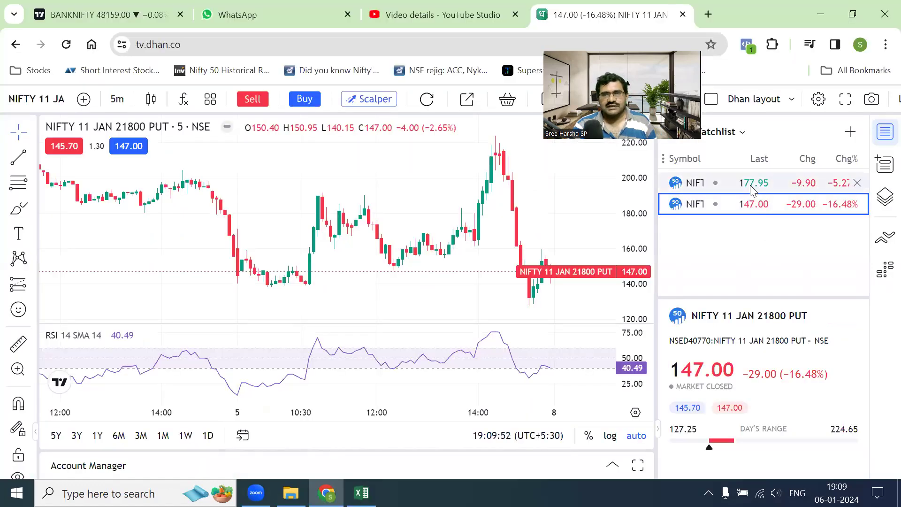
key("Up")
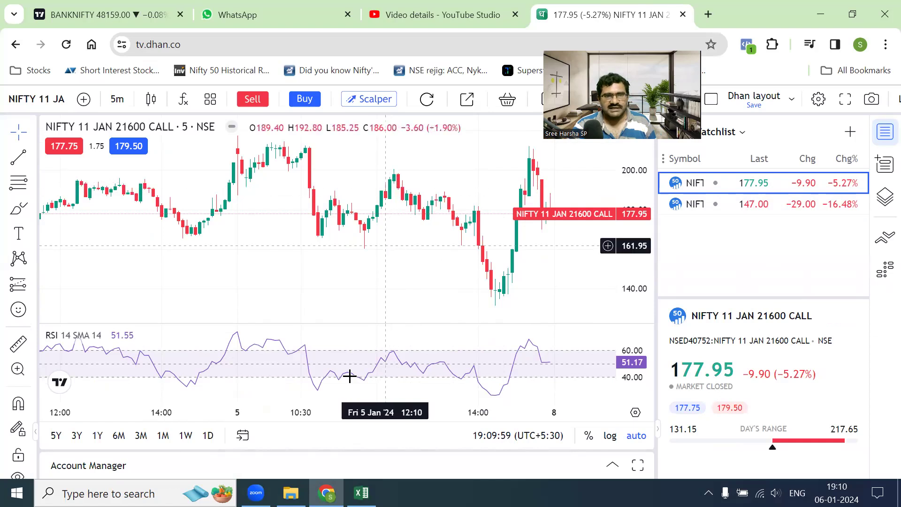
key("alt+Tab")
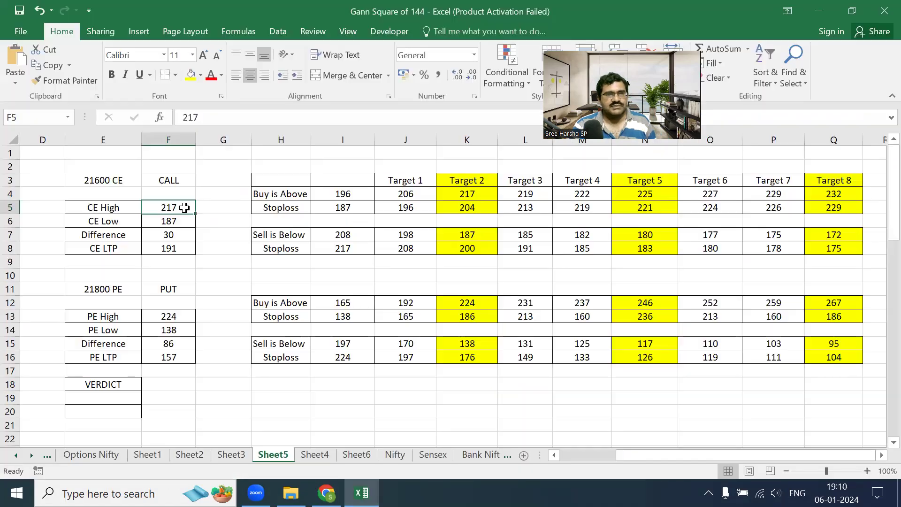
key("alt+Tab")
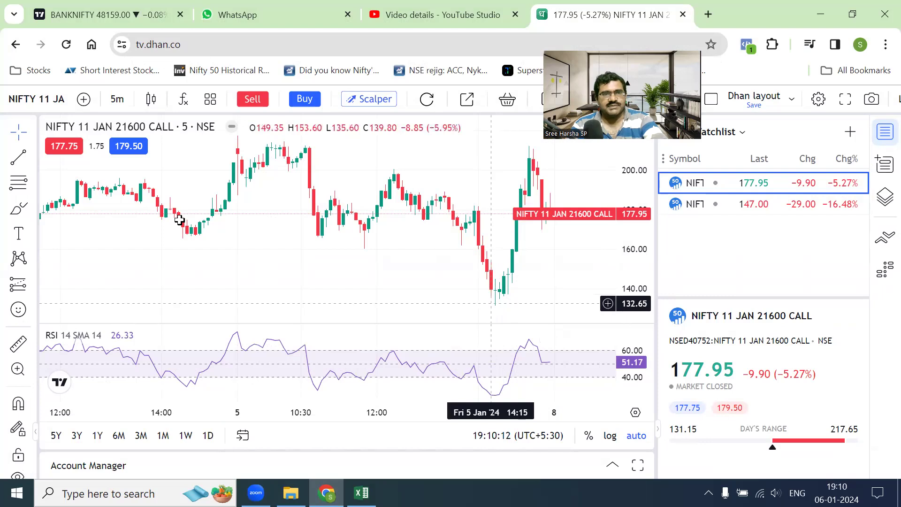
- Return to Excel and set the CE Low in F6 to 131
key("alt+Tab")
type("131")
left_click(222, 289)
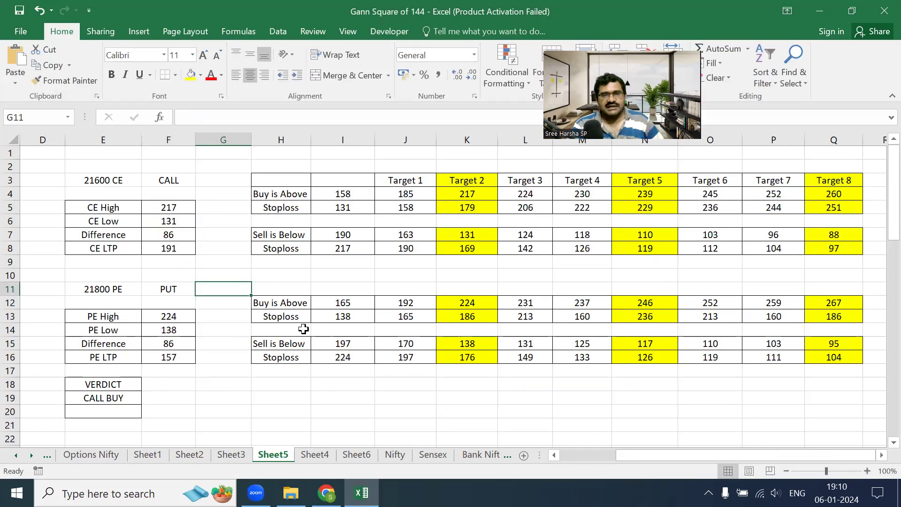
- Glance at the 21600 CALL chart in Chrome, return to Excel, and circle the CALL and PUT 'Buy is Above' values
key("alt+Tab")
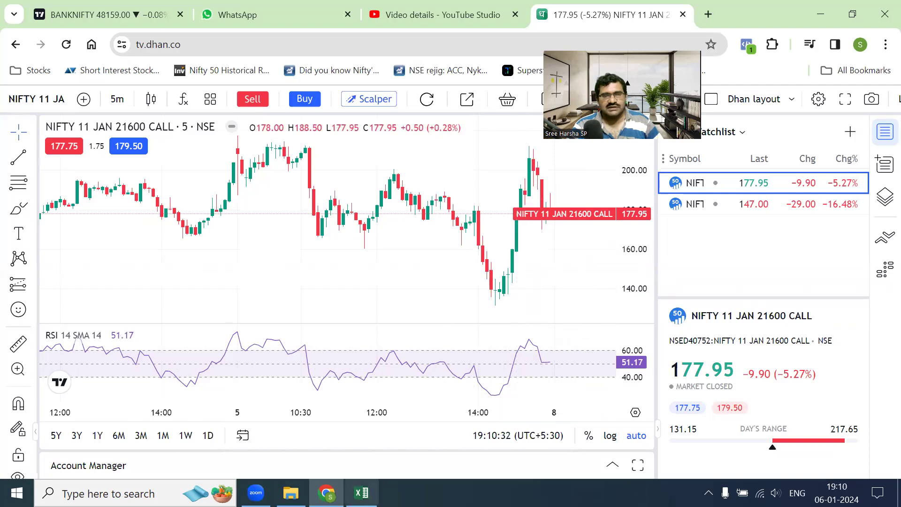
key("alt+Tab")
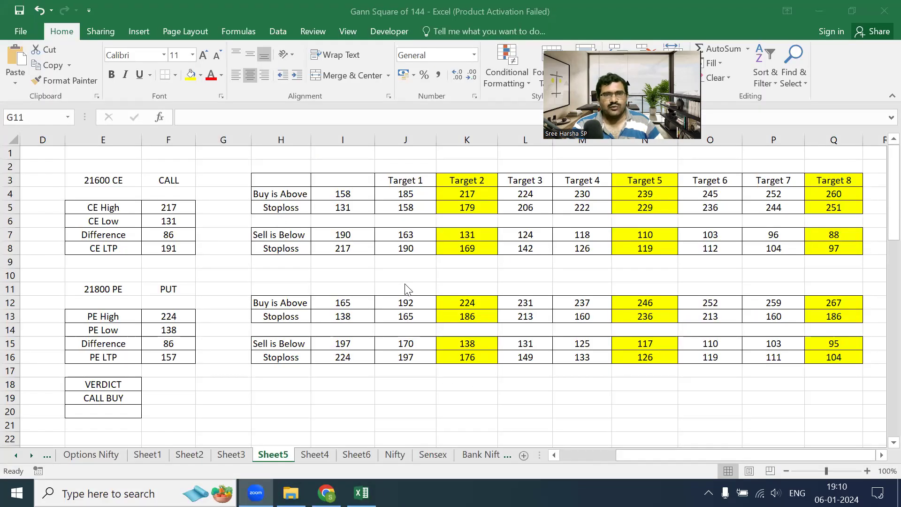
mouse_move(364, 189)
left_mouse_down()
mouse_move(355, 198)
mouse_move(362, 187)
left_mouse_up()
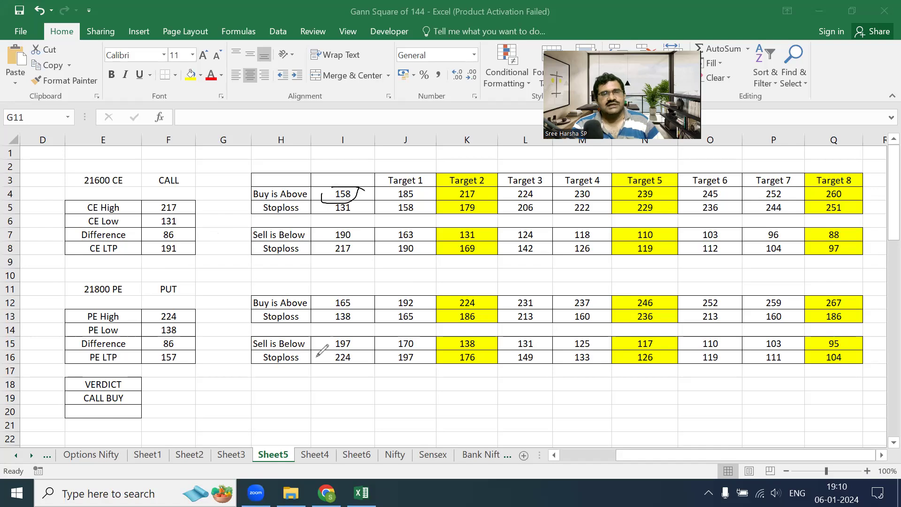
mouse_move(361, 288)
left_mouse_down()
mouse_move(353, 304)
mouse_move(360, 300)
left_mouse_up()
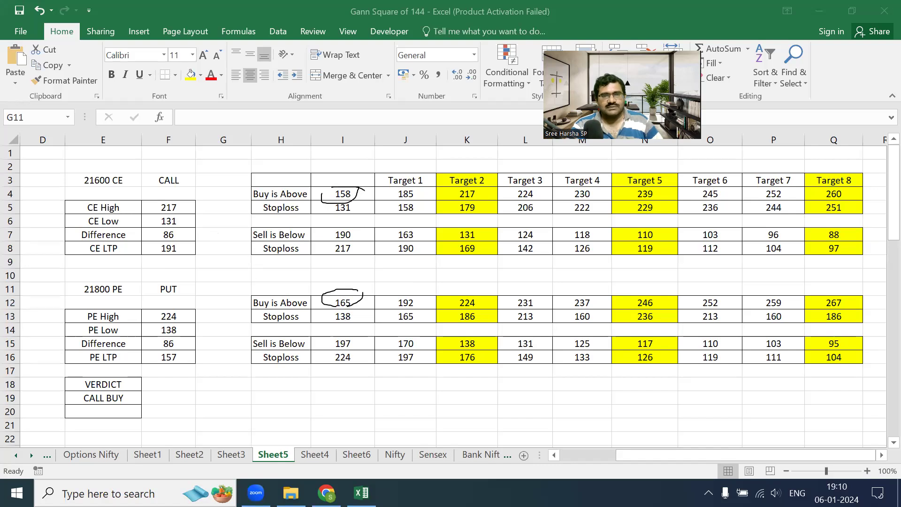
- Compare the rise on the 21600 CALL chart and the fall on the 21800 PUT chart in Chrome with Excel's CALL BUY verdict
left_click(327, 492)
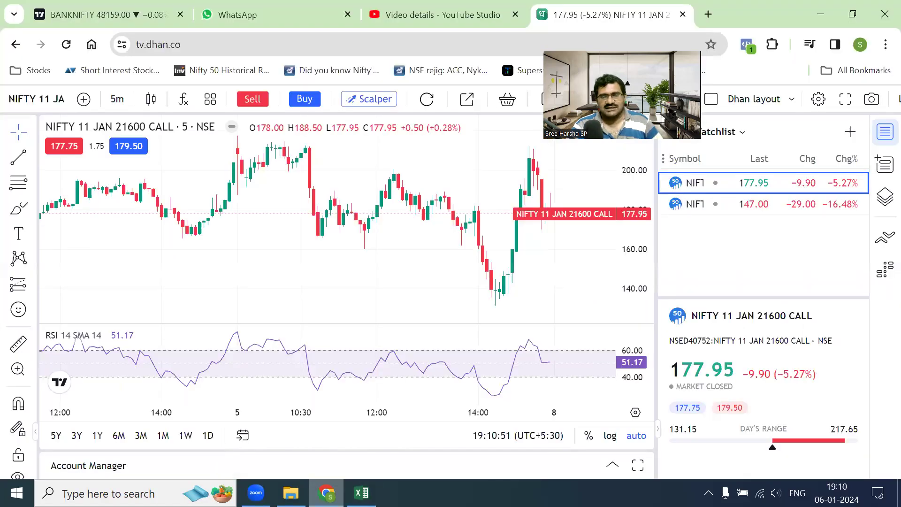
left_click(361, 493)
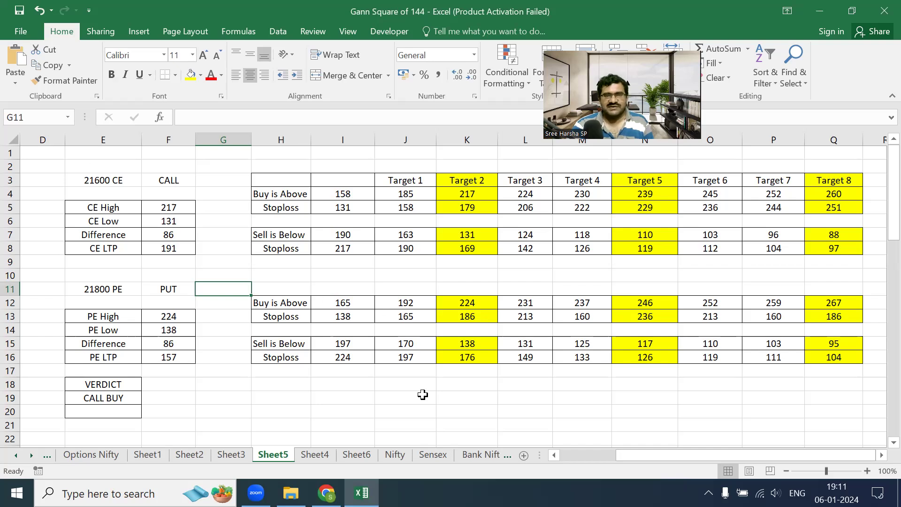
key("alt+Tab")
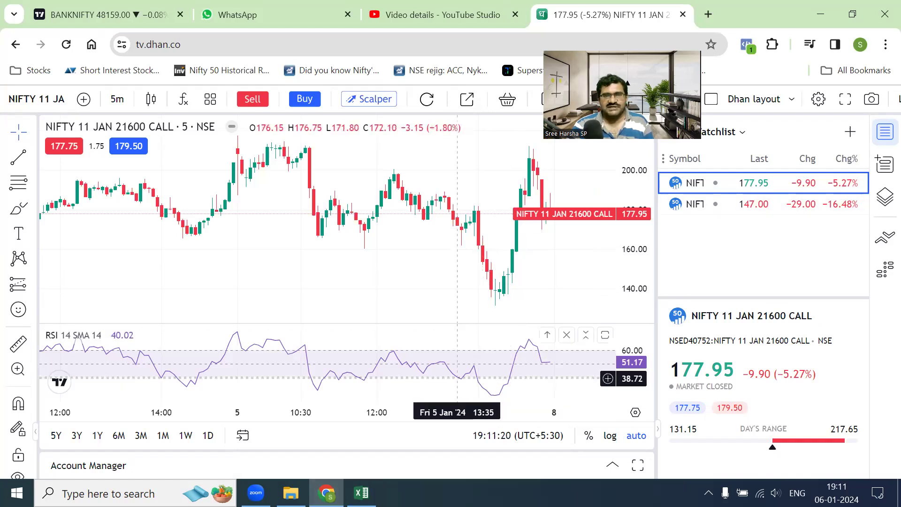
left_click(361, 493)
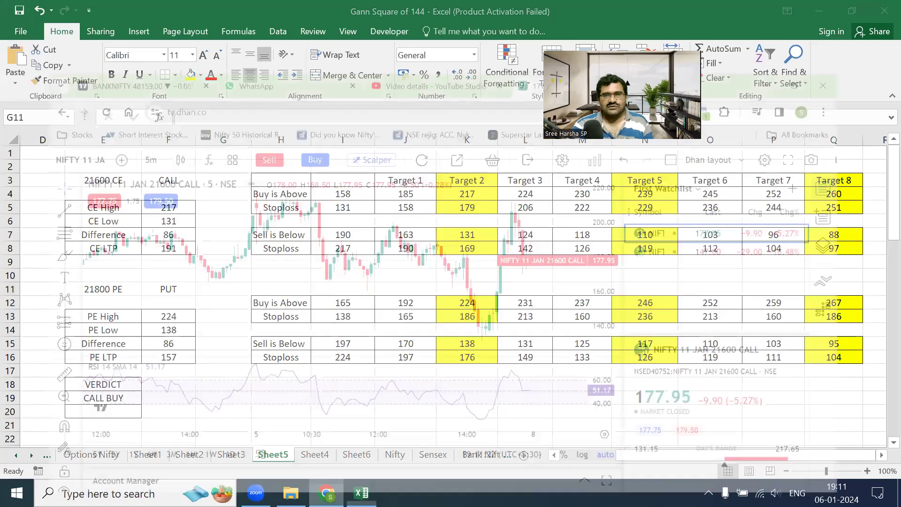
key("alt+Tab")
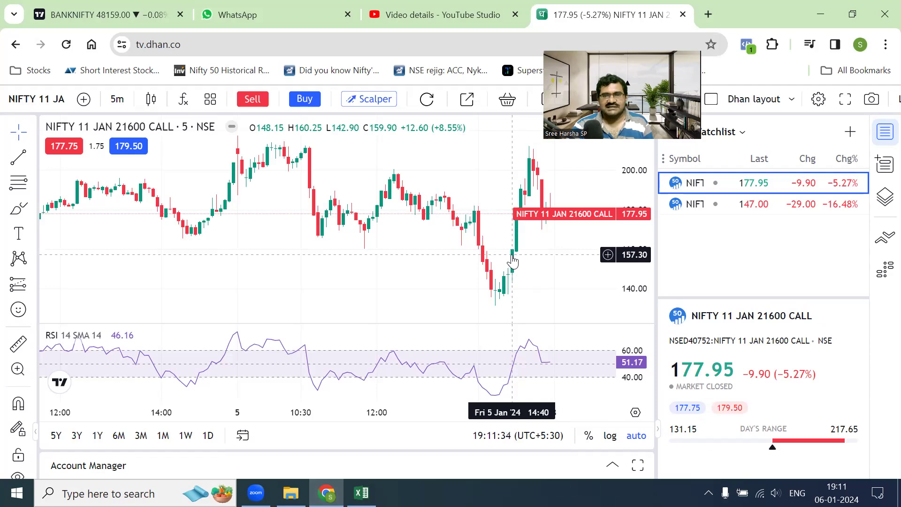
left_click(675, 204)
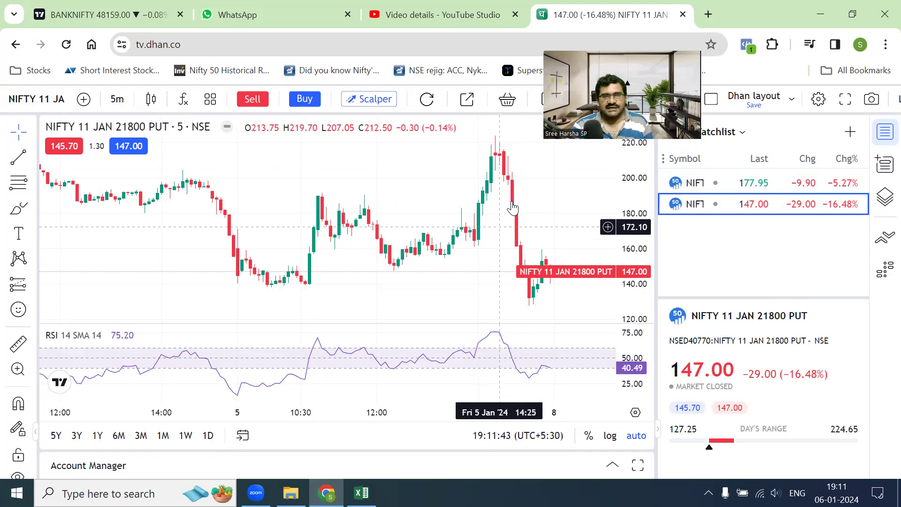
- Return to Excel and set the PE LTP in F16 to 181
key("alt+Tab")
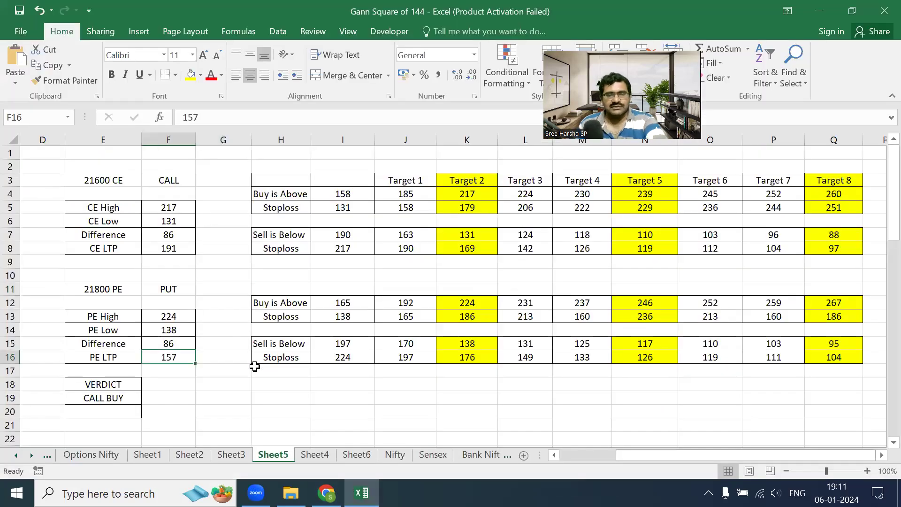
type("181")
key("Up")
key("Up")
key("Up")
key("Up")
key("Up")
key("Up")
key("Up")
key("Up")
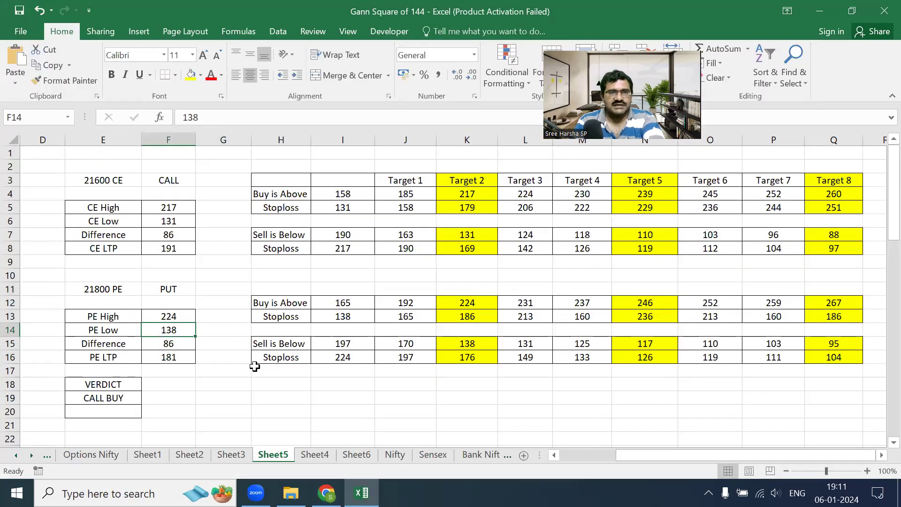
- Set the CE LTP in F8 to 157
key("Down")
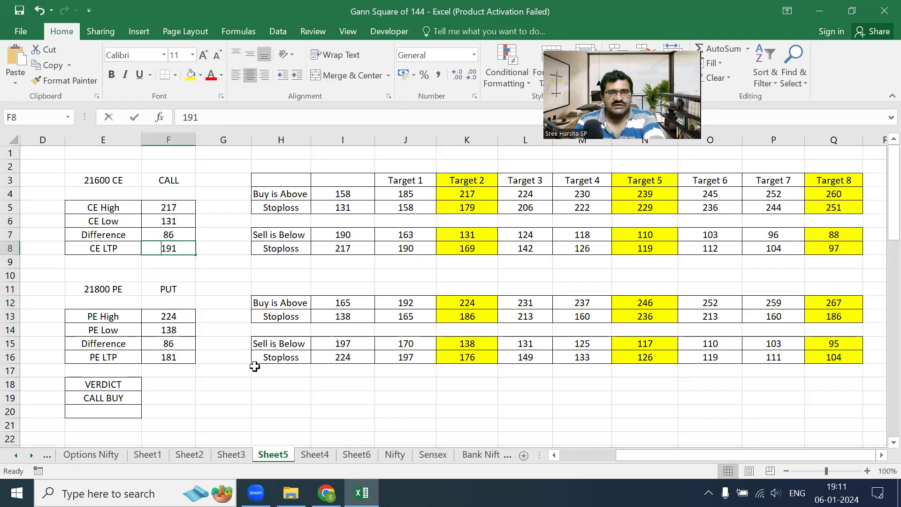
type("157")
key("Return")
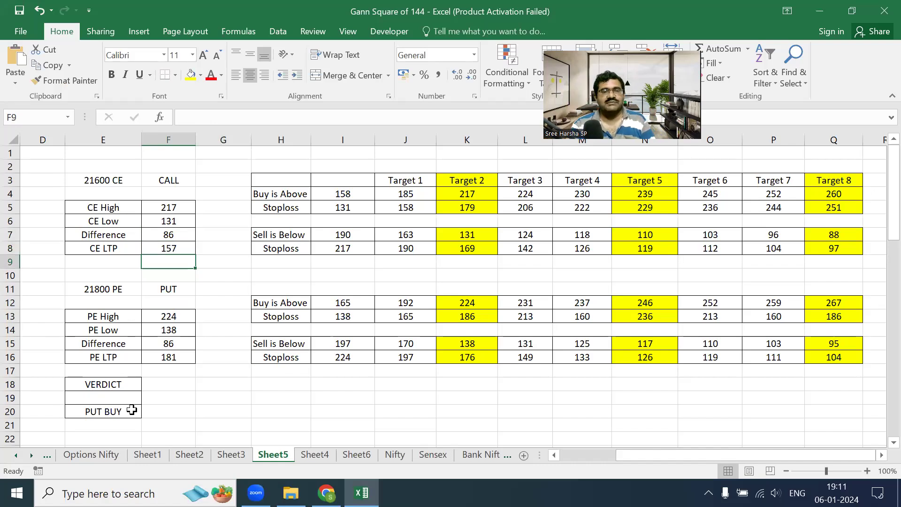
- Switch to Chrome, mark the afternoon fall on the 21800 PUT chart, compare it with the 21600 CALL chart, and clear the markings
left_click(327, 493)
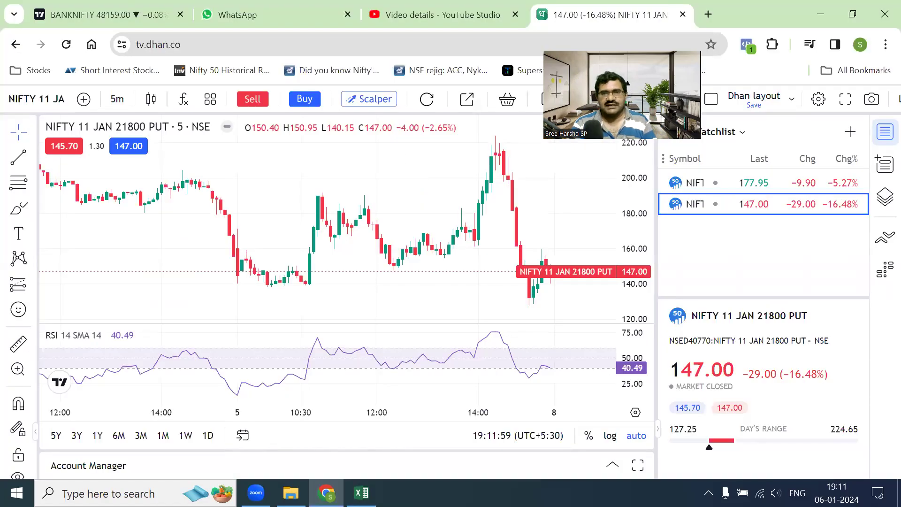
mouse_move(516, 172)
left_mouse_down()
mouse_move(515, 226)
mouse_move(553, 213)
mouse_move(533, 316)
mouse_move(560, 300)
left_mouse_up()
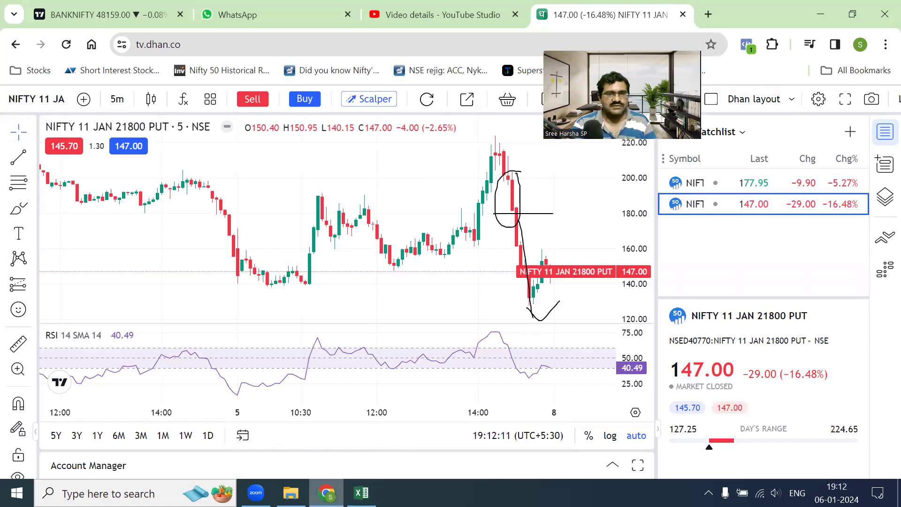
key("super+Down")
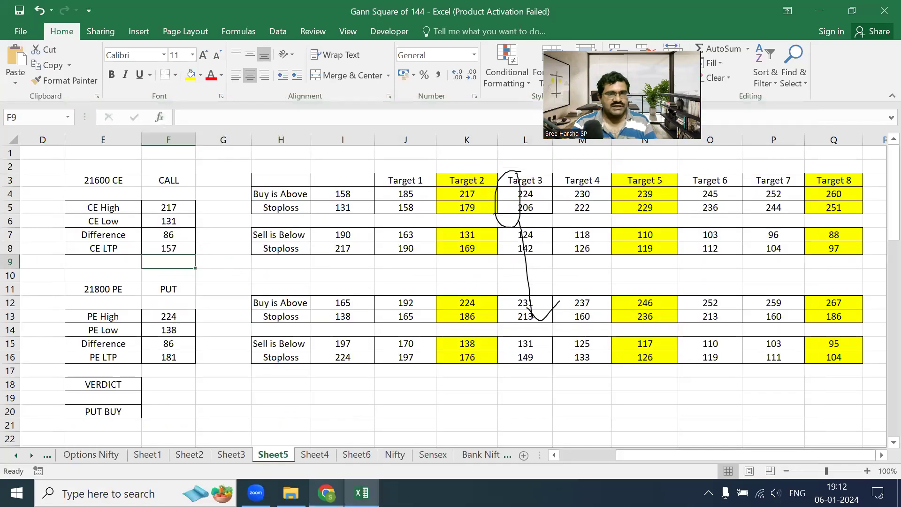
key("alt+Tab")
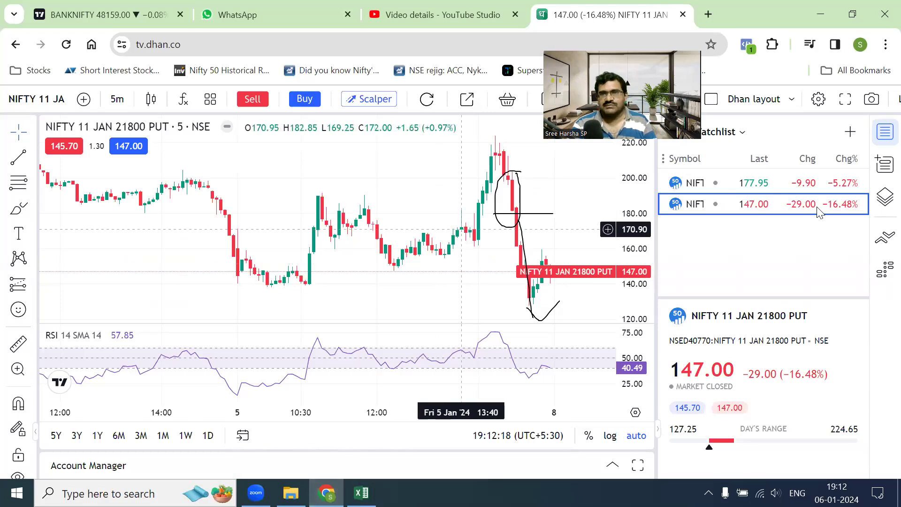
key("Up")
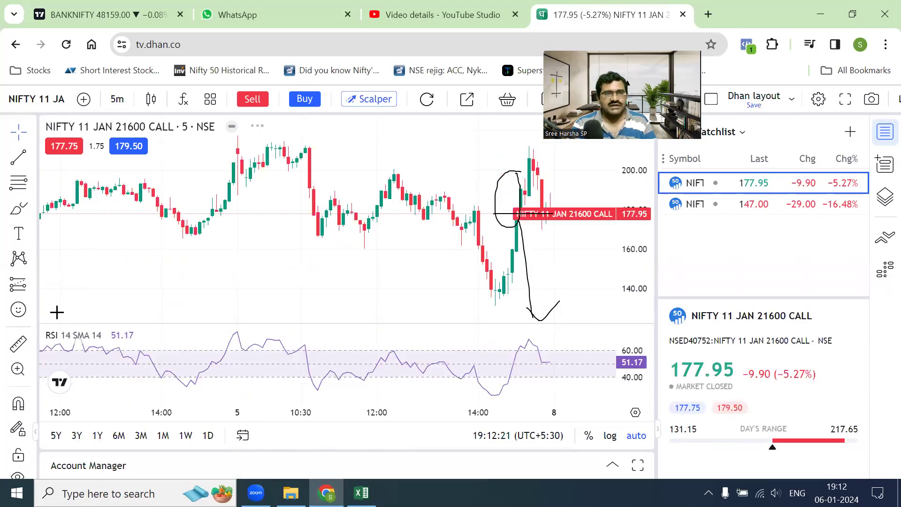
key("Escape")
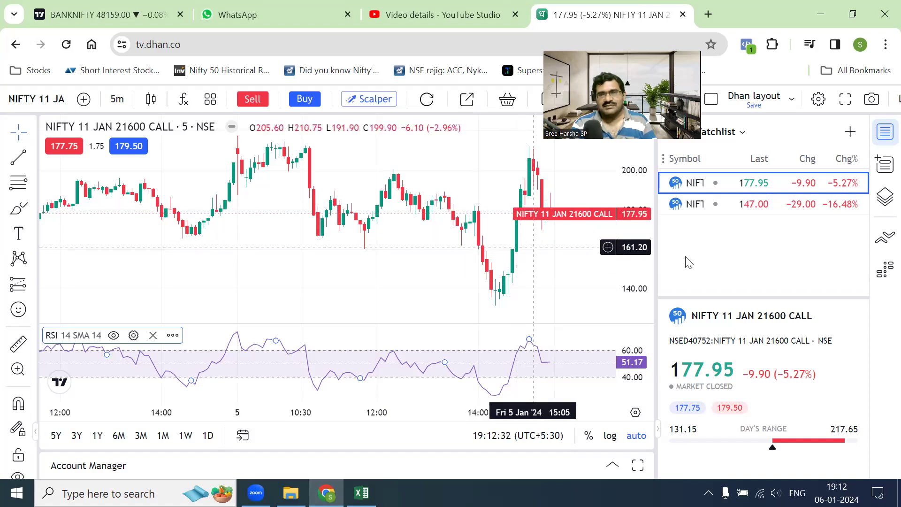
- Return to Excel and set the PE LTP in F16 to 160
left_click(362, 493)
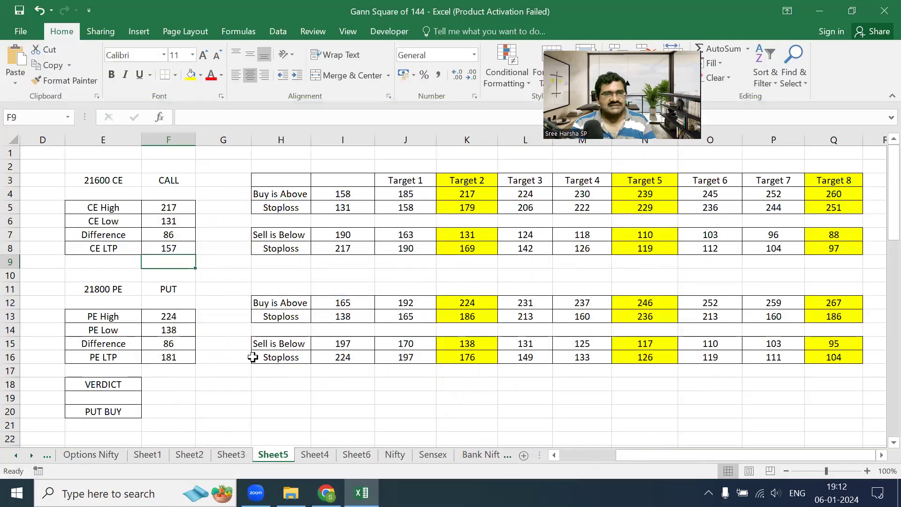
left_click(192, 358)
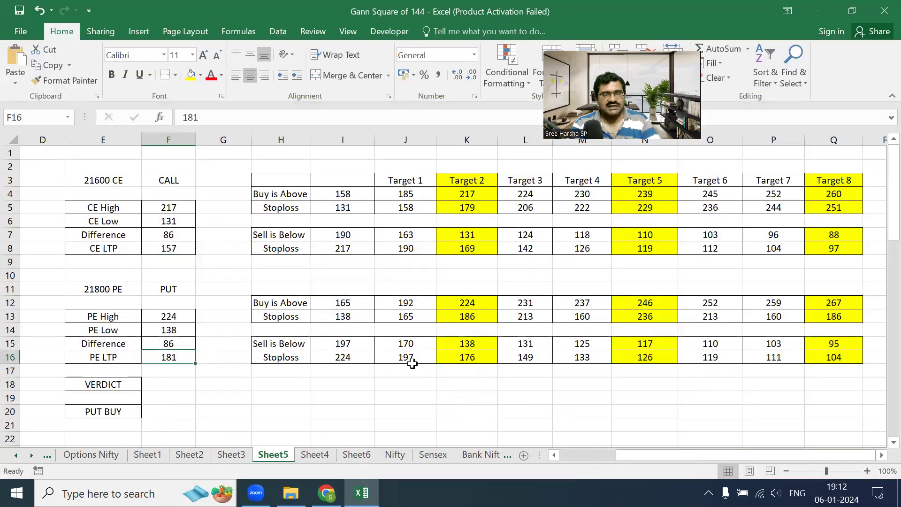
type("160")
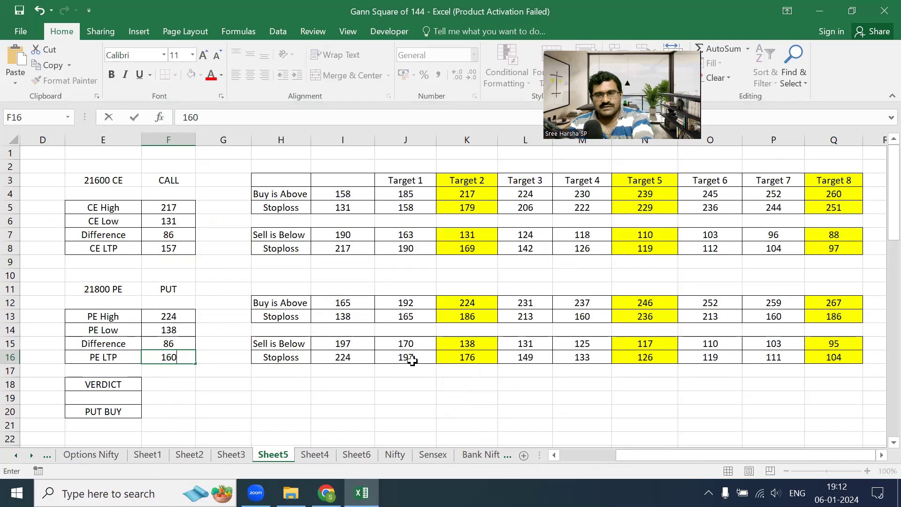
key("Return")
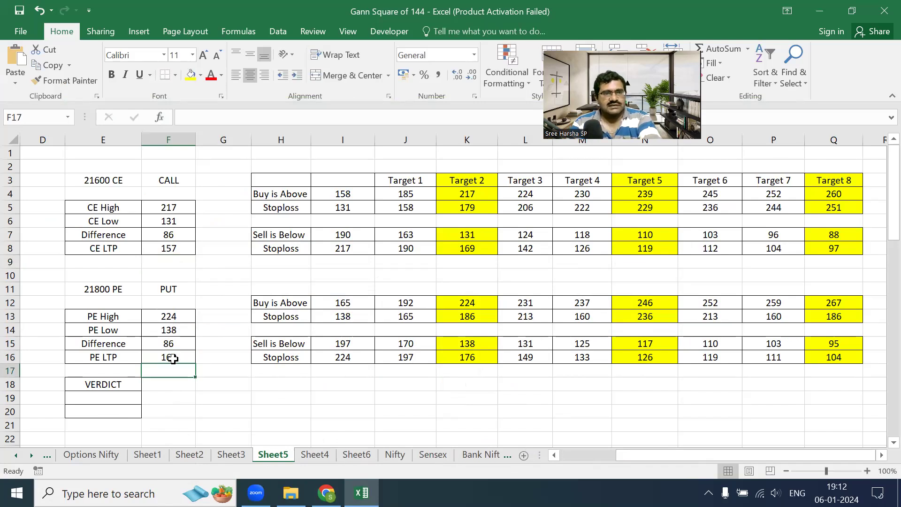
- Check the 14:45 candle on the 21800 PUT chart in Chrome, then set the PE LTP in Excel's F16 to 161
left_click(326, 493)
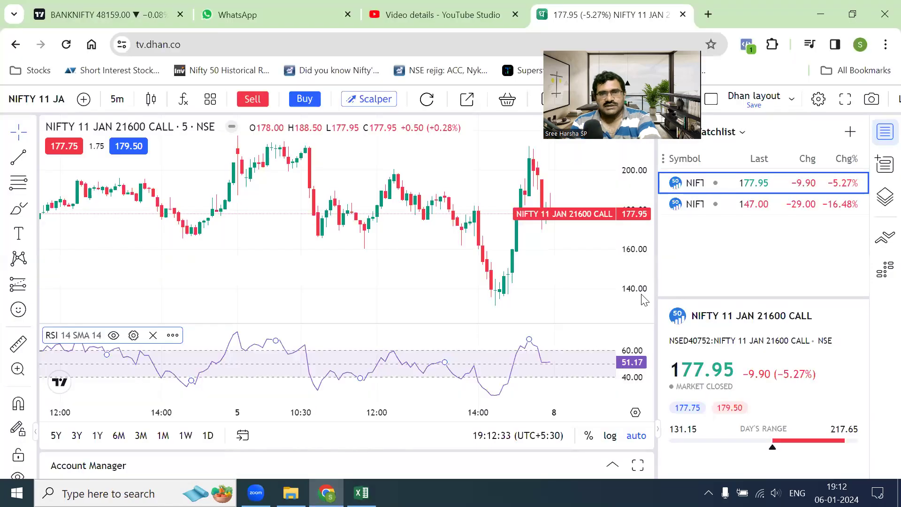
left_click(780, 206)
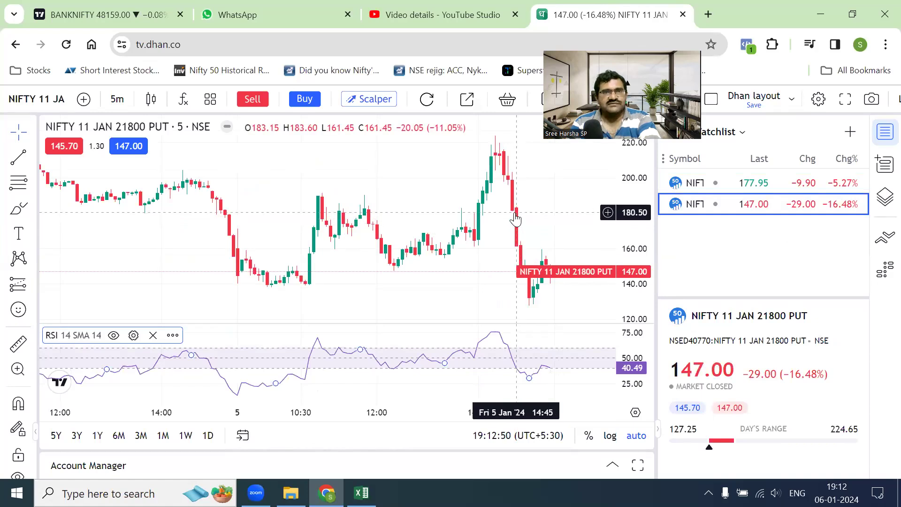
key("alt+Tab")
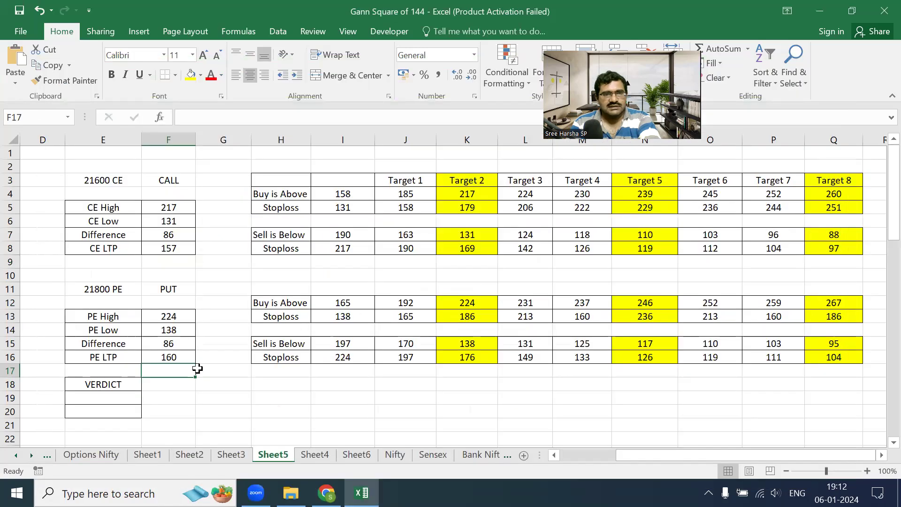
left_click(176, 358)
type("161")
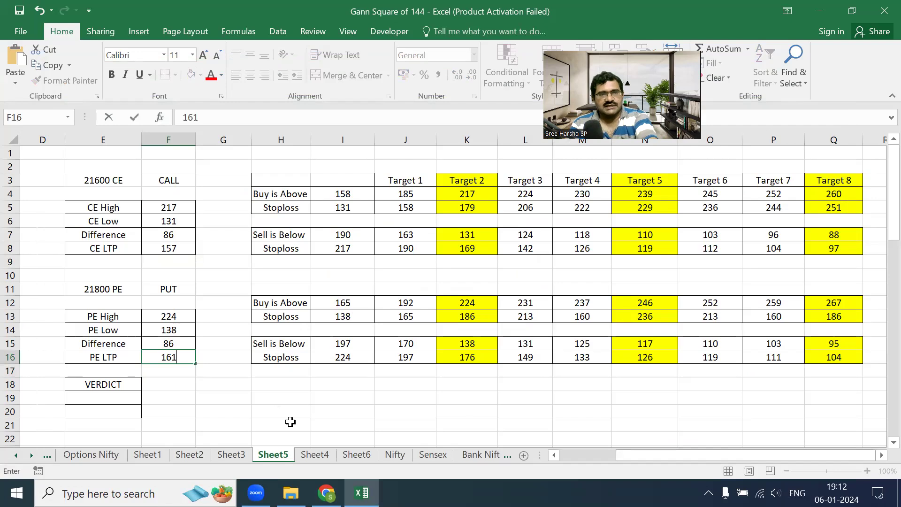
key("Return")
- Check the 14:45 candle on the 21600 CALL chart in Chrome, then set the CE LTP in Excel's F8 to 177
left_click(166, 246)
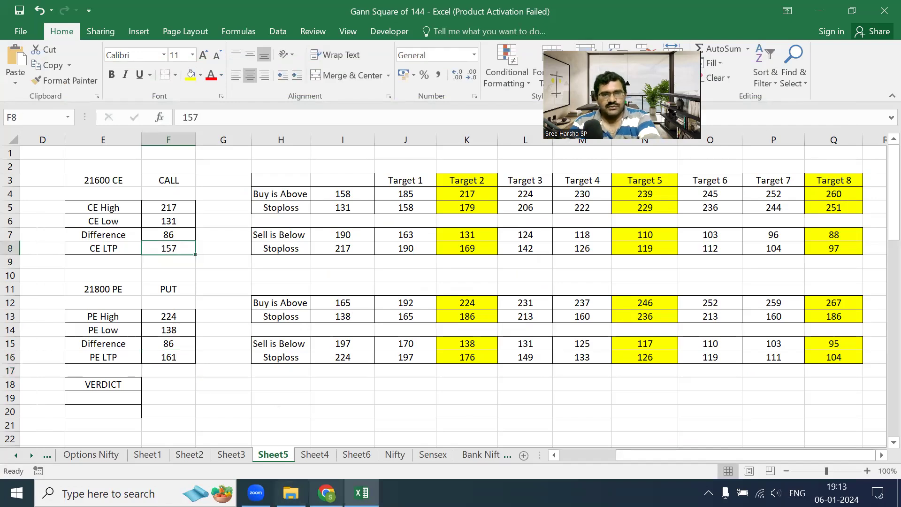
key("alt+Tab")
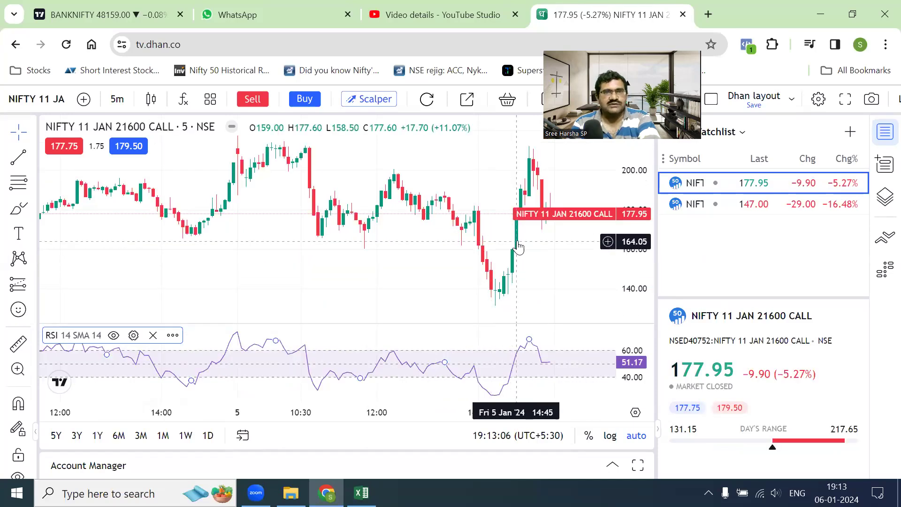
key("alt+Tab")
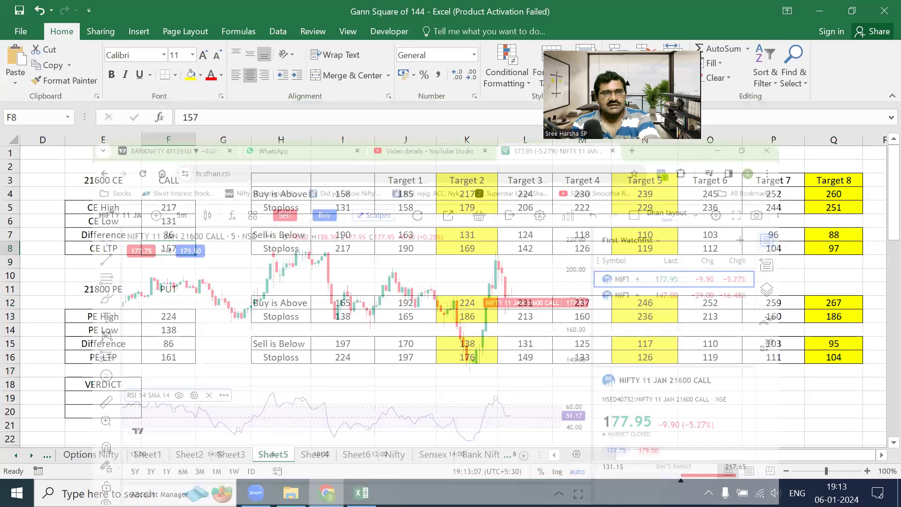
type("177")
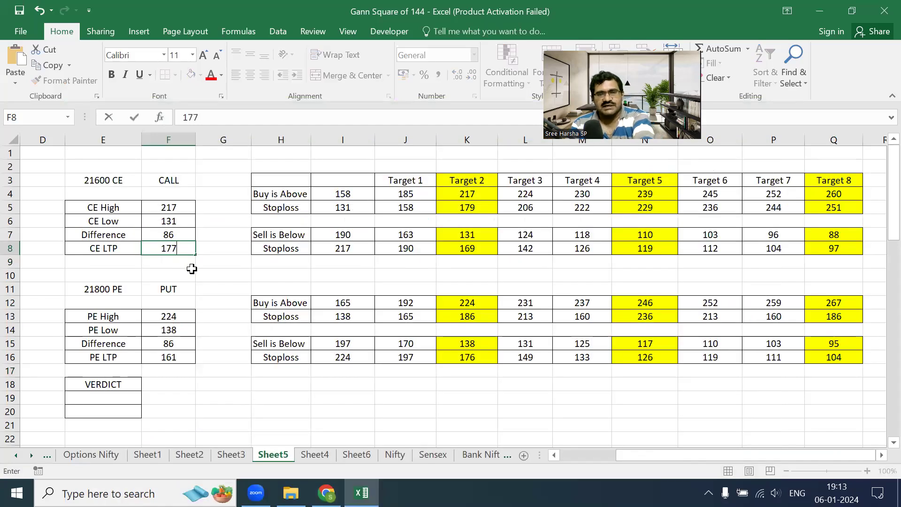
key("Return")
- Circle the CALL BUY verdict, annotate the CALL levels table, and return to the worksheet at cell G8
key("alt+Tab")
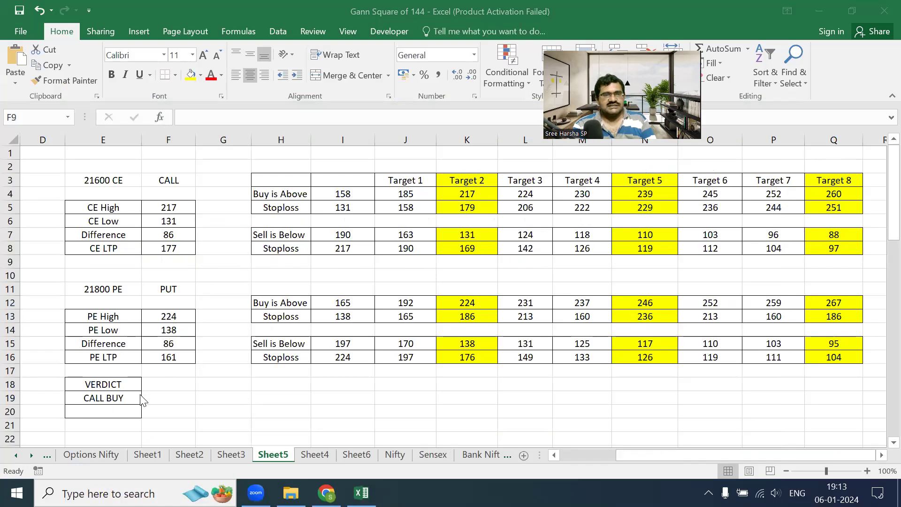
mouse_move(140, 390)
left_mouse_down()
mouse_move(117, 413)
mouse_move(153, 390)
left_mouse_up()
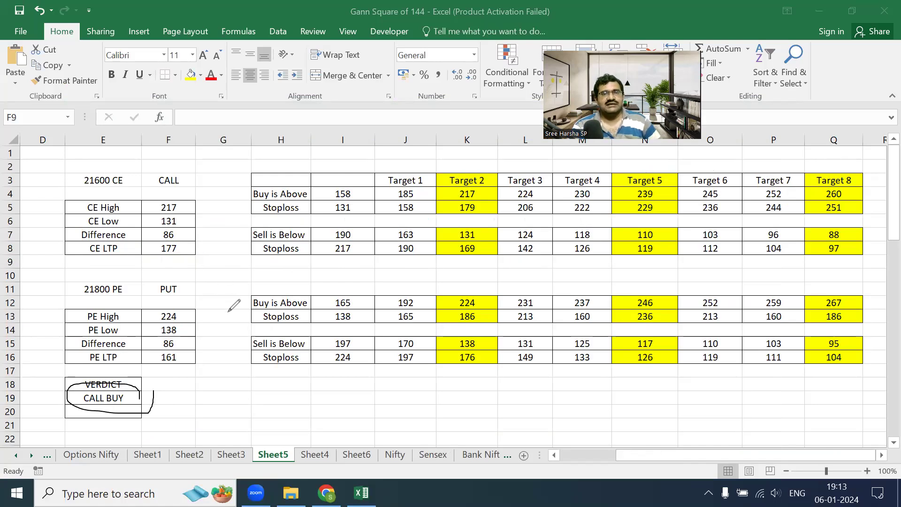
mouse_move(316, 163)
left_mouse_down()
mouse_move(325, 193)
mouse_move(370, 173)
mouse_move(348, 149)
left_mouse_up()
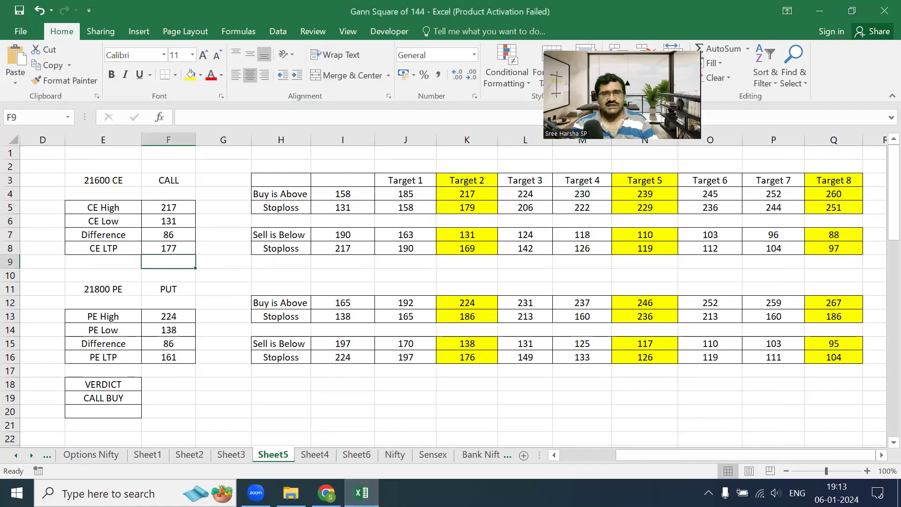
left_click(361, 493)
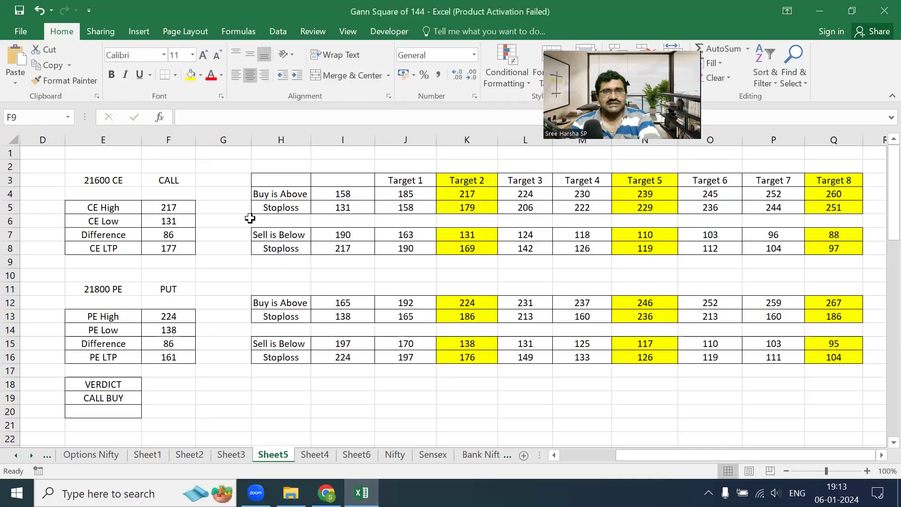
left_click(228, 242)
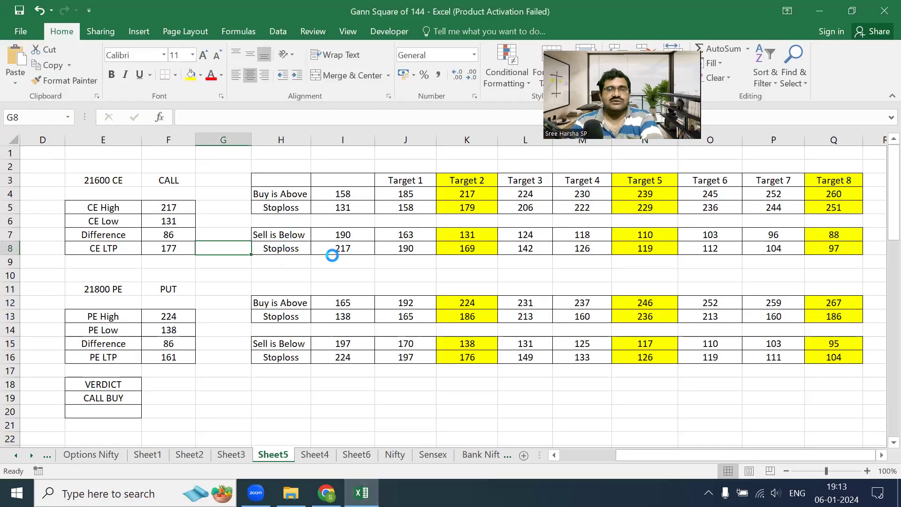
- Open the recent workbook Gann_Trade_Terminal_V1, circle the BUY/SELL column on the Trade_Terminal sheet, and clear the marking
key("ctrl+o")
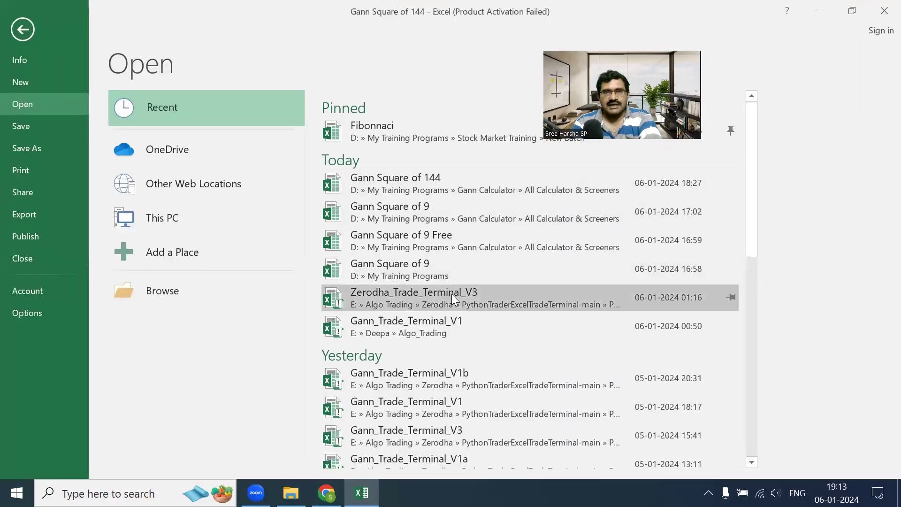
left_click(467, 333)
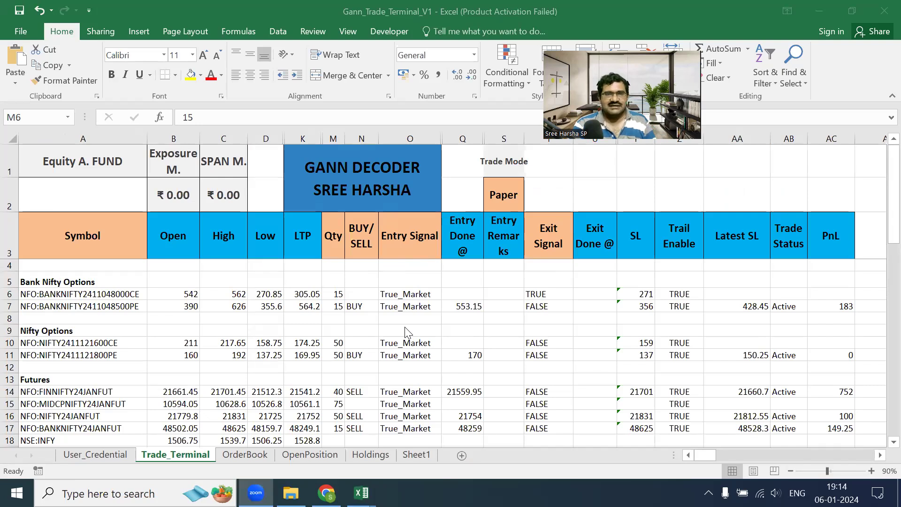
mouse_move(367, 265)
left_mouse_down()
mouse_move(383, 349)
mouse_move(371, 284)
left_mouse_up()
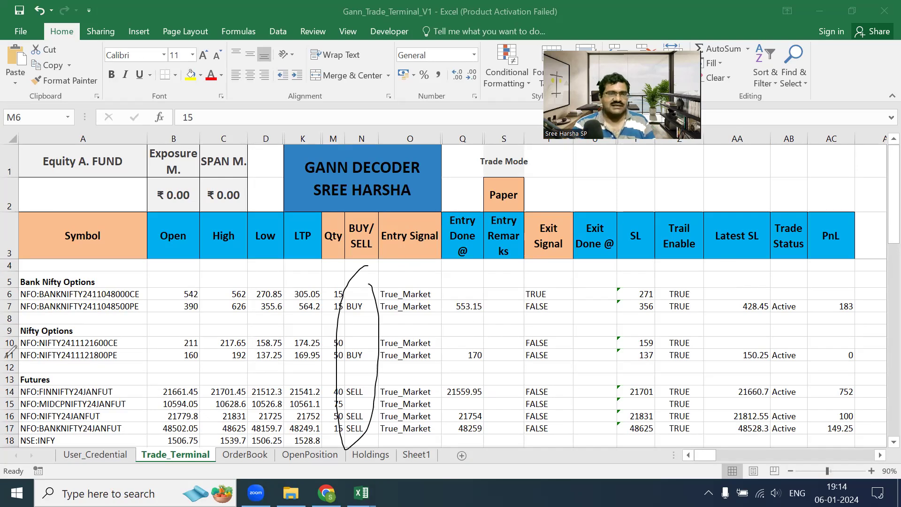
key("Escape")
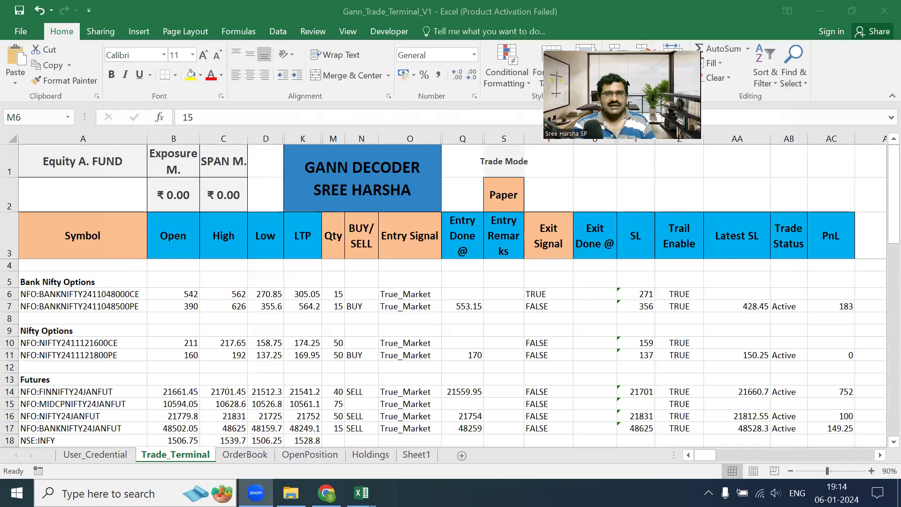
- Return to the Gann Square of 144 workbook, circle the PUT 'Buy is Above' and Stoploss values and the CALL 'Sell is Below' rows, and erase the markings
mouse_move(361, 493)
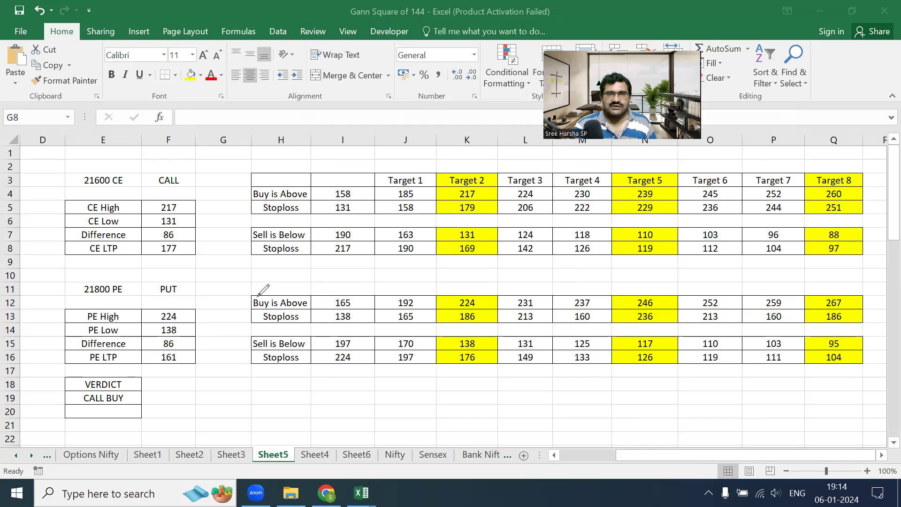
mouse_move(366, 281)
left_mouse_down()
mouse_move(281, 327)
mouse_move(386, 334)
mouse_move(356, 290)
left_mouse_up()
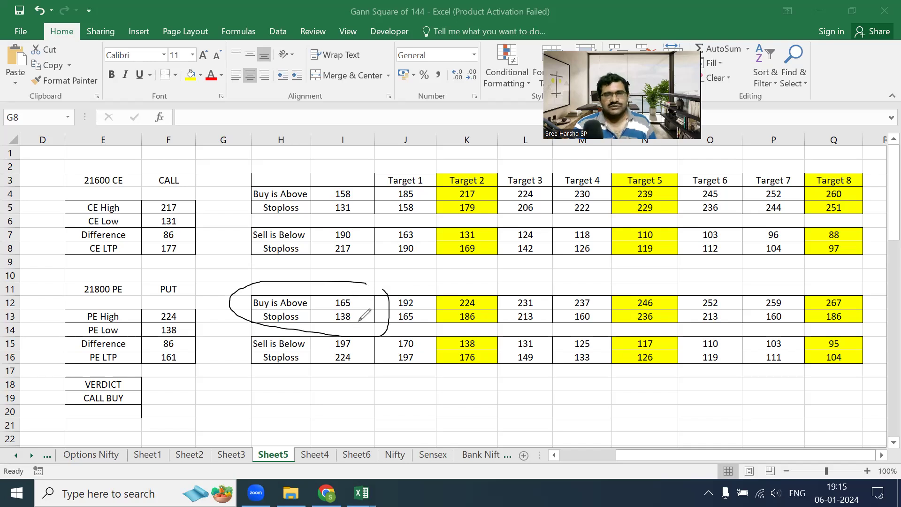
mouse_move(356, 313)
left_mouse_down()
mouse_move(360, 334)
mouse_move(369, 319)
left_mouse_up()
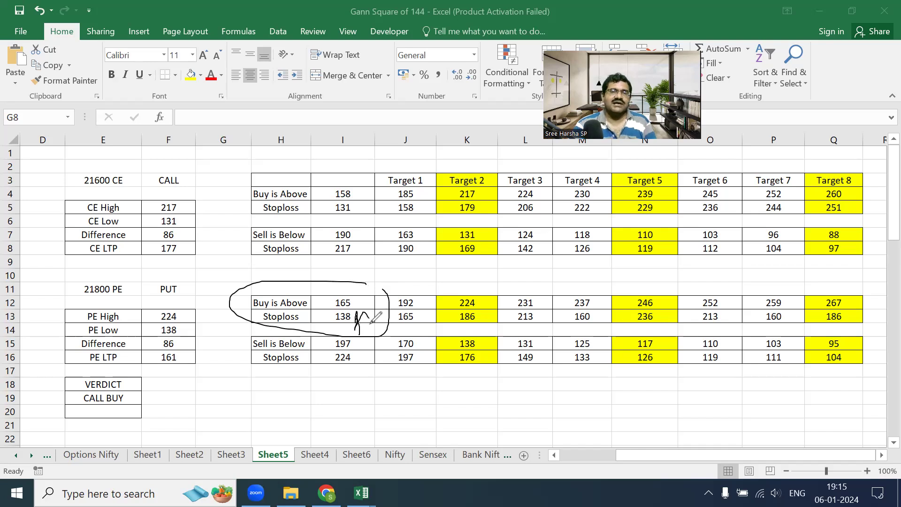
mouse_move(223, 219)
left_mouse_down()
mouse_move(321, 287)
mouse_move(890, 252)
mouse_move(749, 195)
mouse_move(345, 232)
left_mouse_up()
left_click_drag(438, 234, 204, 235)
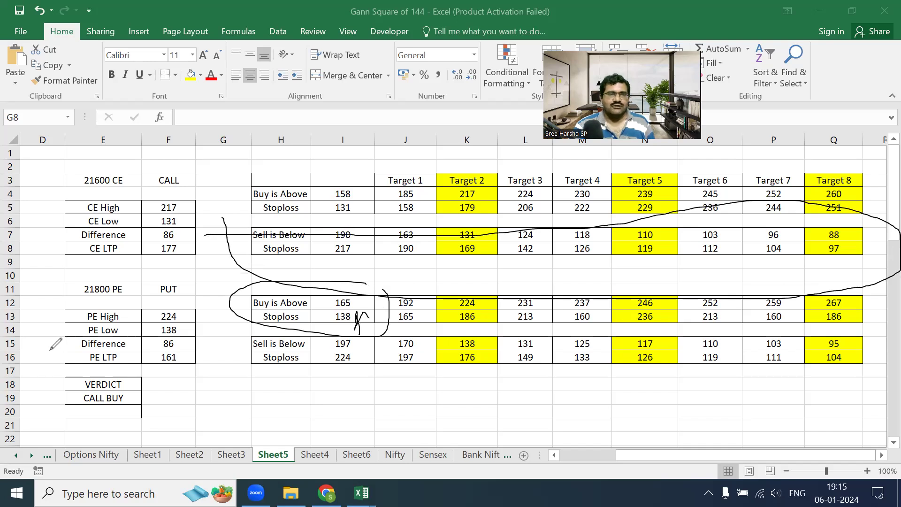
key("e")
- Draw arrows toward the CALL 'Buy is Above' and 'Sell is Below' rows, then clear them
left_click_drag(221, 149, 243, 176)
mouse_move(218, 177)
left_mouse_down()
mouse_move(244, 183)
mouse_move(231, 241)
left_mouse_up()
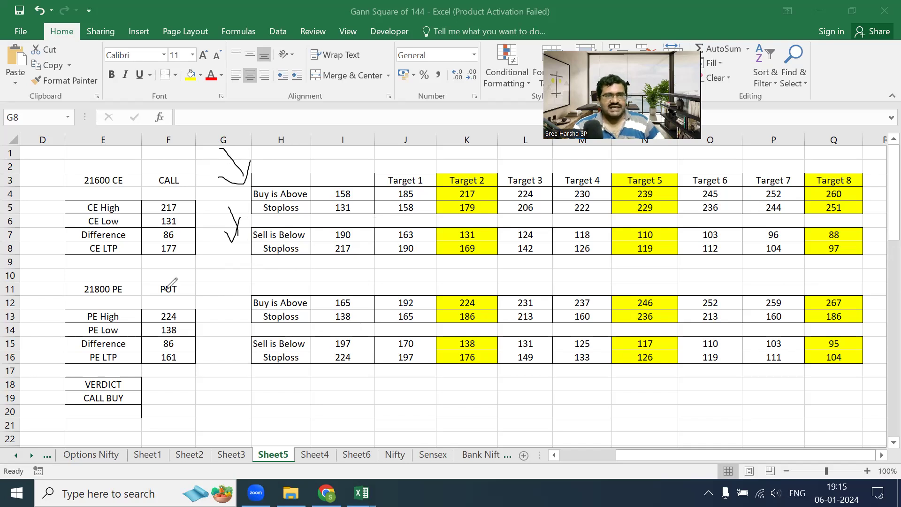
key("Escape")
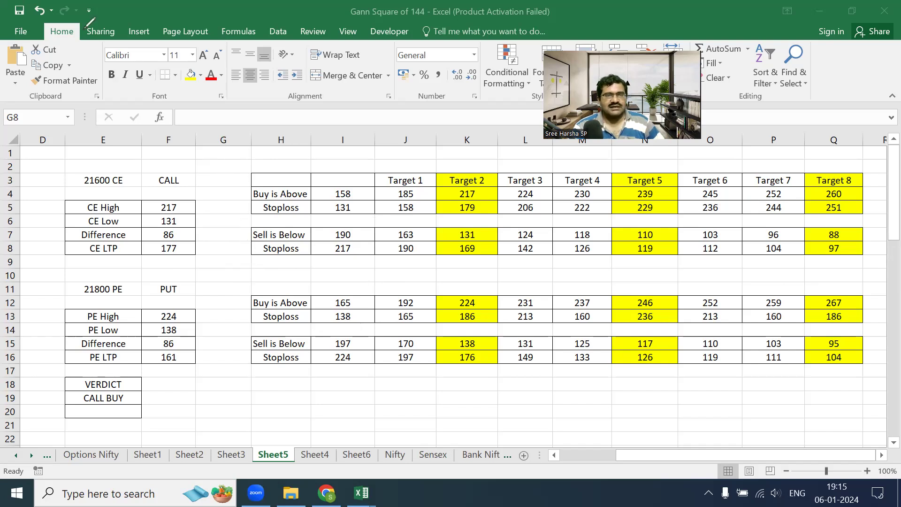